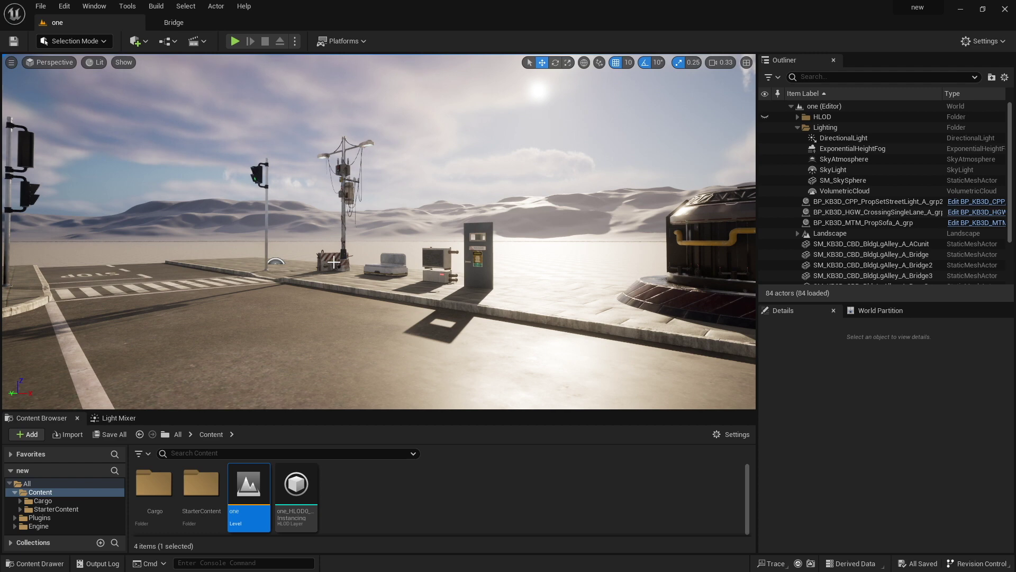
# Step: Look and fly around the street scene to examine the crossing, street light, door and other props from several angles
pyautogui.moveTo(336, 266); pyautogui.dragTo(224, 332, button='right')
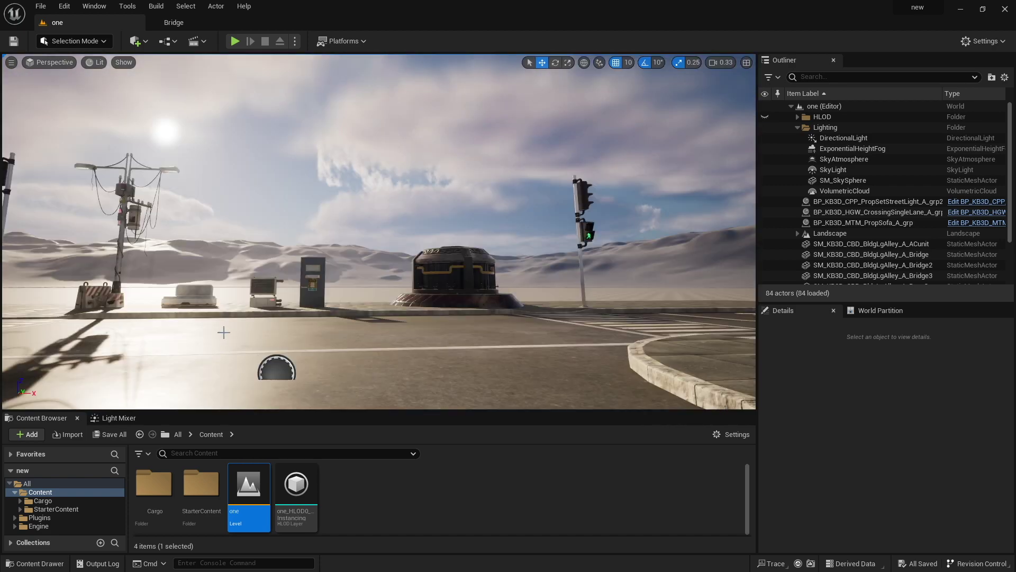
pyautogui.moveTo(370, 232)
pyautogui.mouseDown(button='right')
pyautogui.moveTo(259, 234)
pyautogui.moveTo(453, 237)
pyautogui.moveTo(304, 297)
pyautogui.moveTo(365, 249)
pyautogui.moveTo(350, 233)
pyautogui.moveTo(381, 239)
pyautogui.moveTo(304, 241)
pyautogui.moveTo(434, 240)
pyautogui.moveTo(333, 241)
pyautogui.moveTo(386, 241)
pyautogui.mouseUp(button='right')
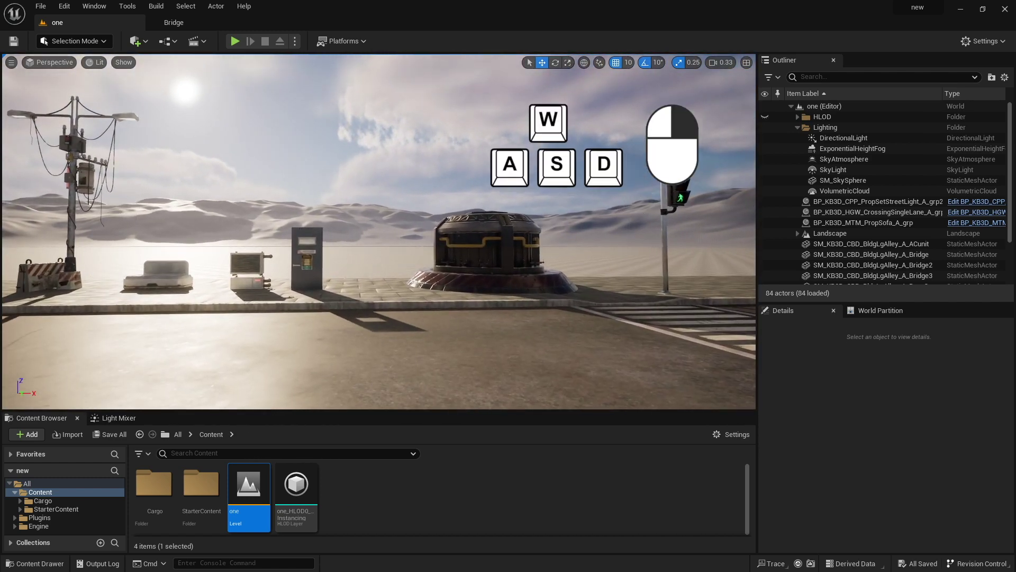
pyautogui.press('w')
pyautogui.moveTo(376, 227); pyautogui.dragTo(323, 228, button='right')
pyautogui.press('a')
pyautogui.press('d')
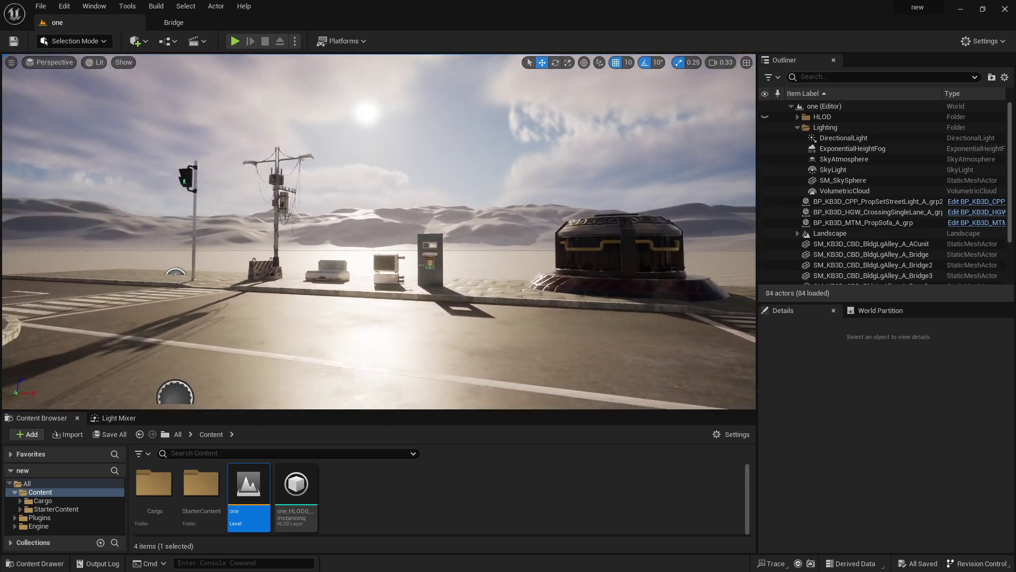
pyautogui.moveTo(274, 331); pyautogui.dragTo(274, 331, button='right')
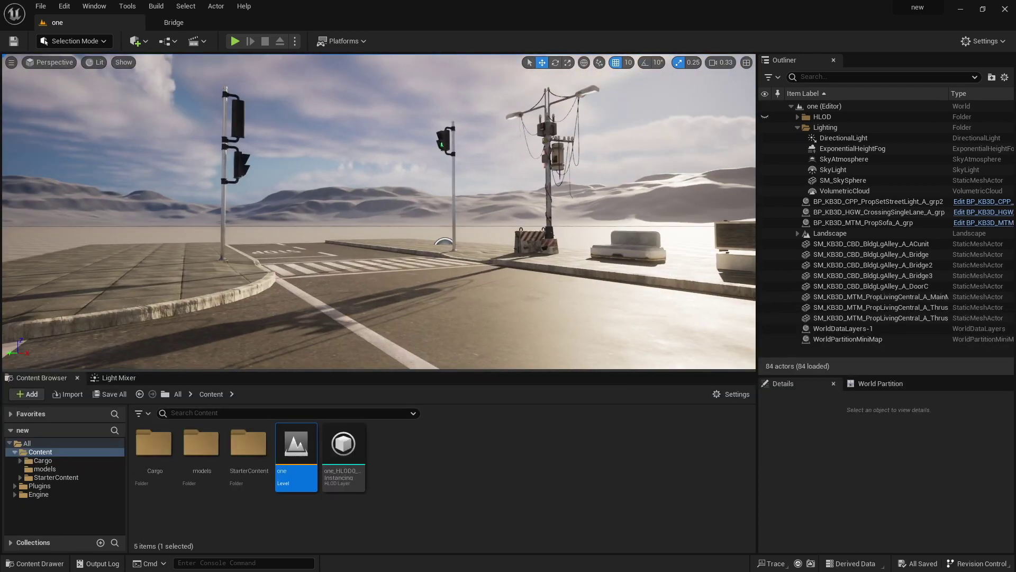
pyautogui.moveTo(378, 212); pyautogui.dragTo(378, 212, button='right')
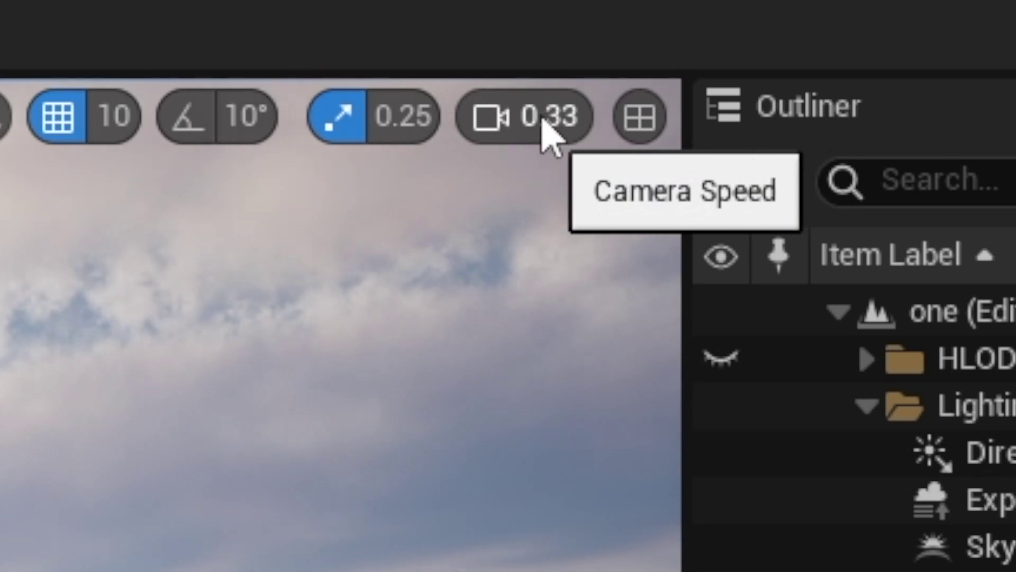
# Step: Set the viewport camera speed to 32 and fly across the desert landscape
pyautogui.click(542, 120)
pyautogui.moveTo(559, 223); pyautogui.dragTo(848, 226)
pyautogui.press('w')
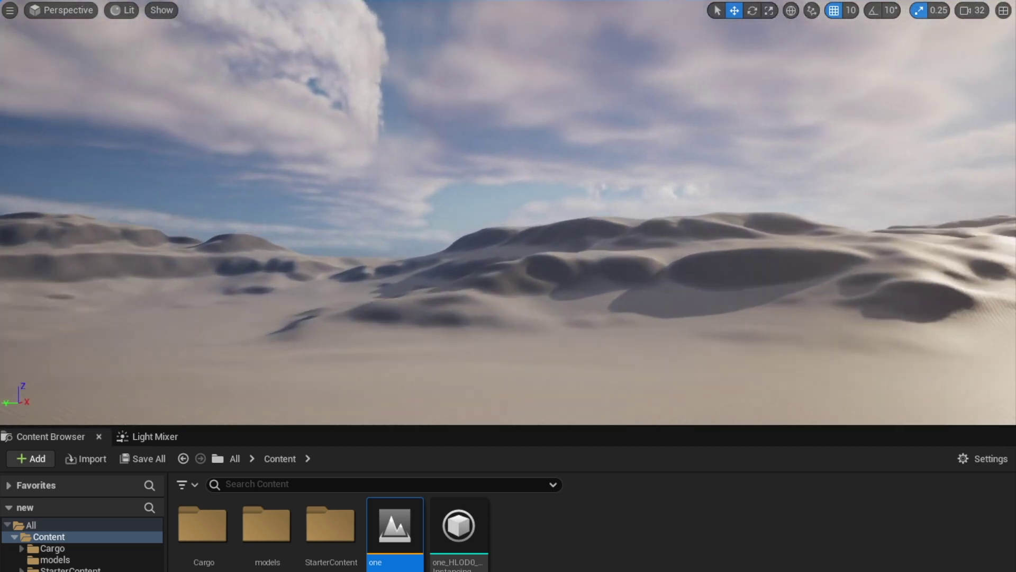
pyautogui.moveTo(508, 211); pyautogui.dragTo(1014, 246, button='right')
pyautogui.press('w')
pyautogui.press('a')
pyautogui.moveTo(555, 217); pyautogui.dragTo(534, 233, button='right')
pyautogui.moveTo(397, 163); pyautogui.dragTo(458, 127, button='right')
pyautogui.press('w')
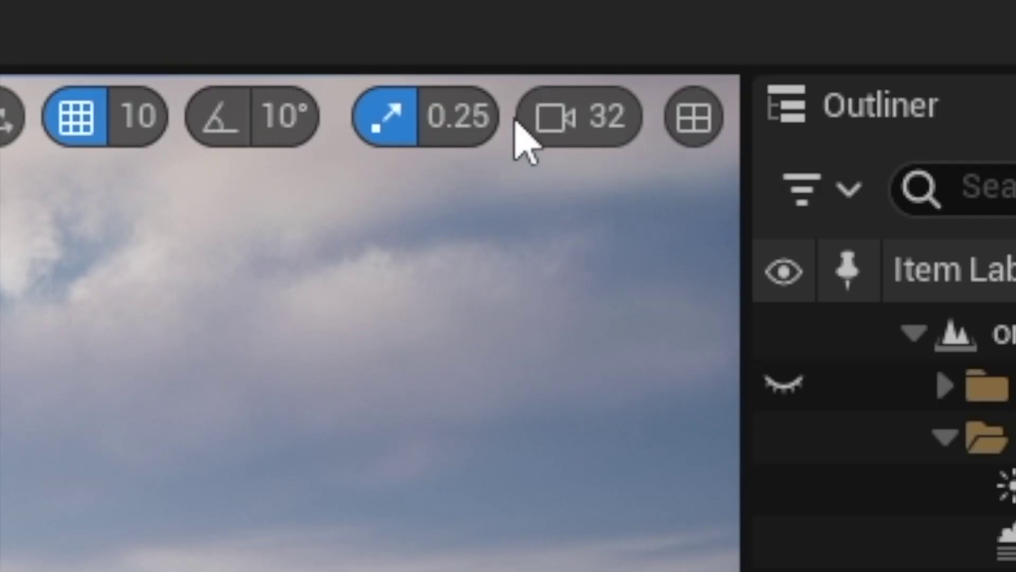
# Step: Lower the viewport camera speed to 0.1 and look around the street props
pyautogui.click(971, 11)
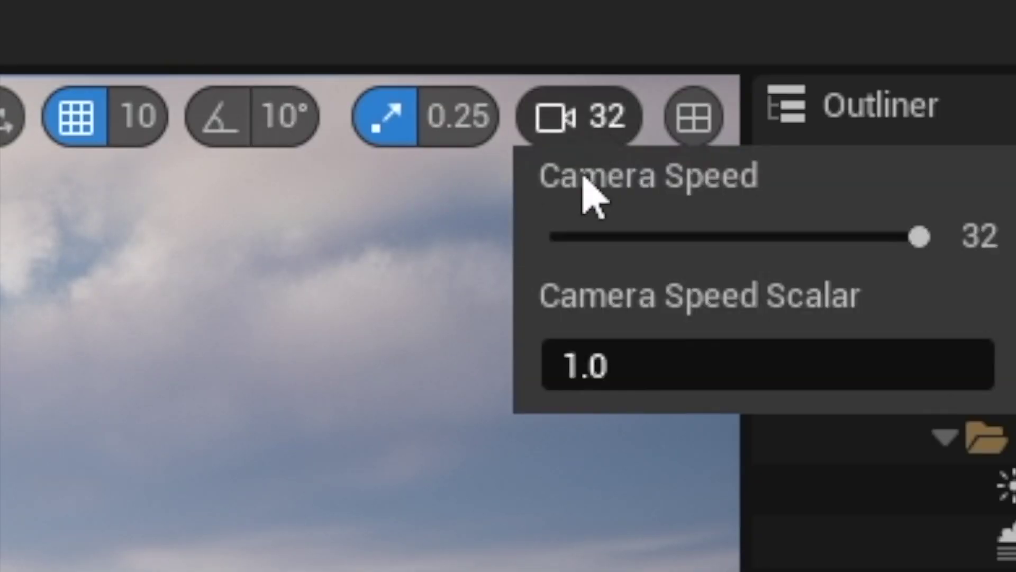
pyautogui.moveTo(918, 237); pyautogui.dragTo(651, 240)
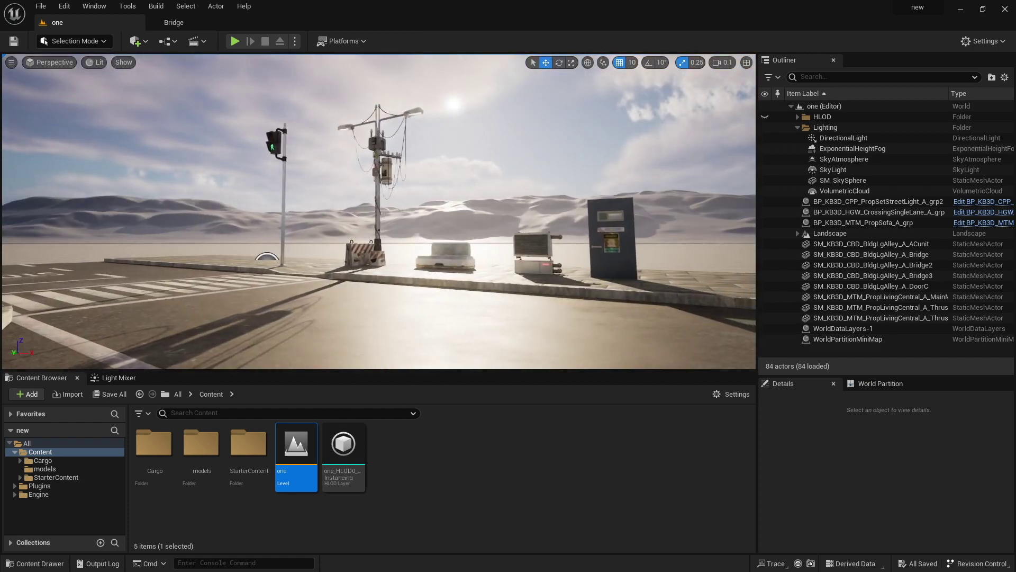
pyautogui.moveTo(379, 212); pyautogui.dragTo(730, 210, button='right')
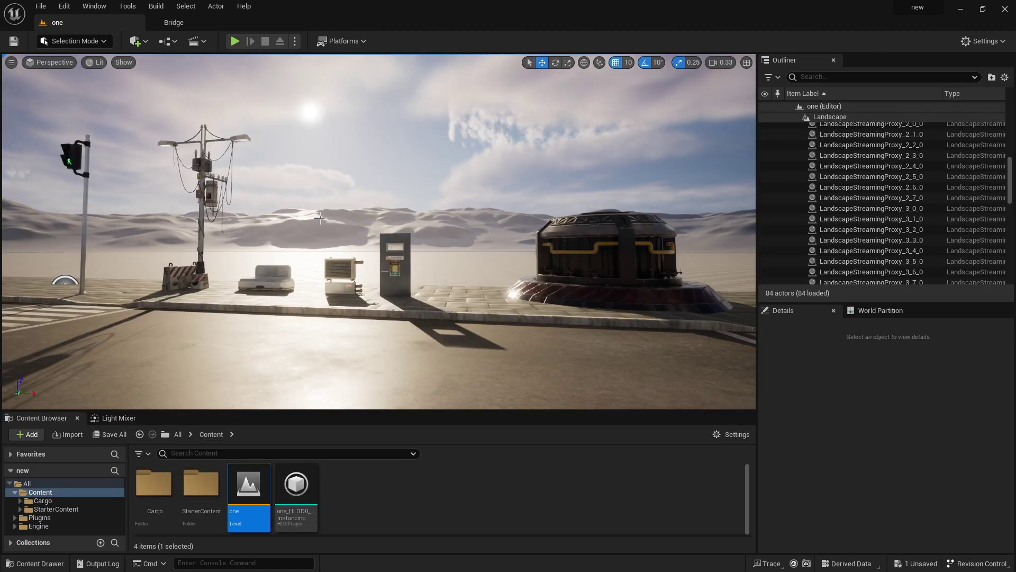
# Step: Move the grey metal door with the Move tool so it is raised above the pavement
pyautogui.moveTo(320, 217); pyautogui.dragTo(408, 209, button='right')
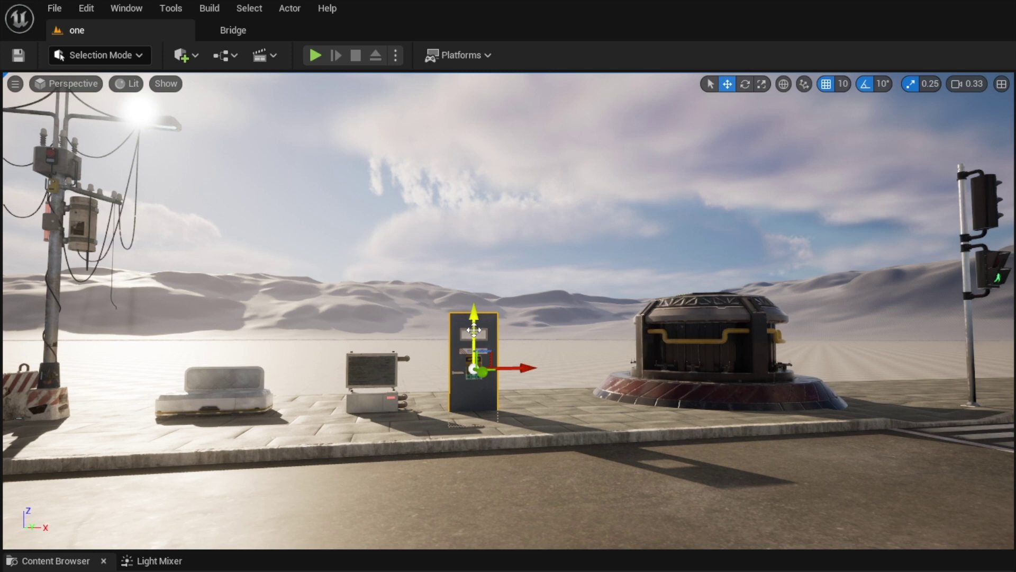
pyautogui.moveTo(473, 330); pyautogui.dragTo(479, 299)
pyautogui.moveTo(516, 335); pyautogui.dragTo(470, 299)
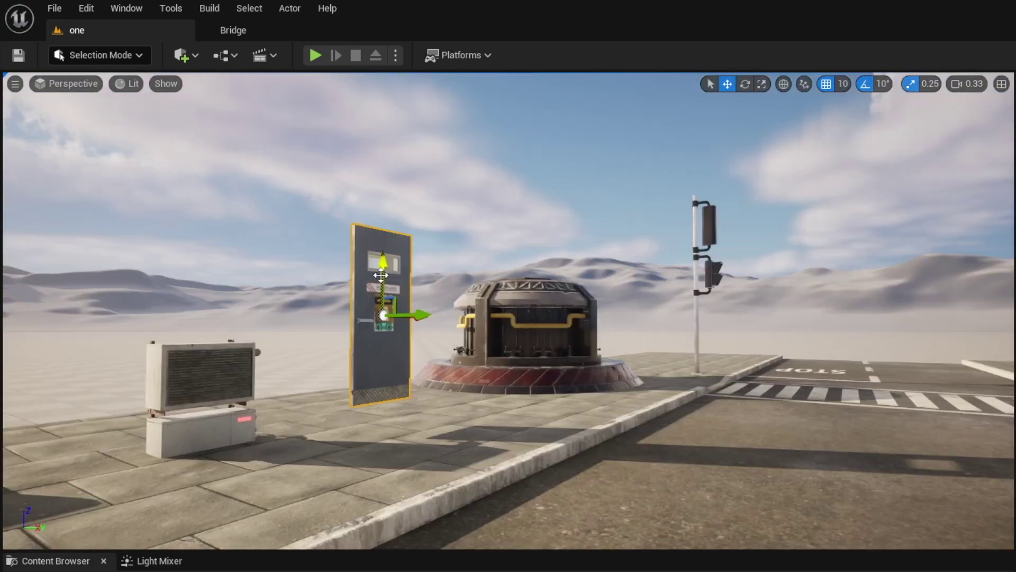
pyautogui.moveTo(383, 301); pyautogui.dragTo(371, 266)
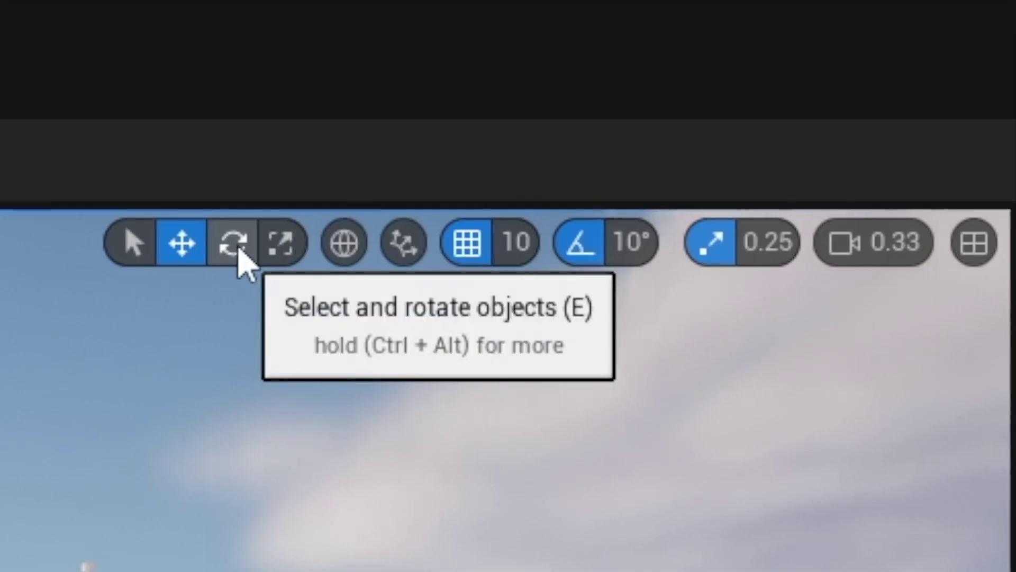
# Step: Try out the Rotate tool and uniform scaling on the grey door
pyautogui.click(747, 85)
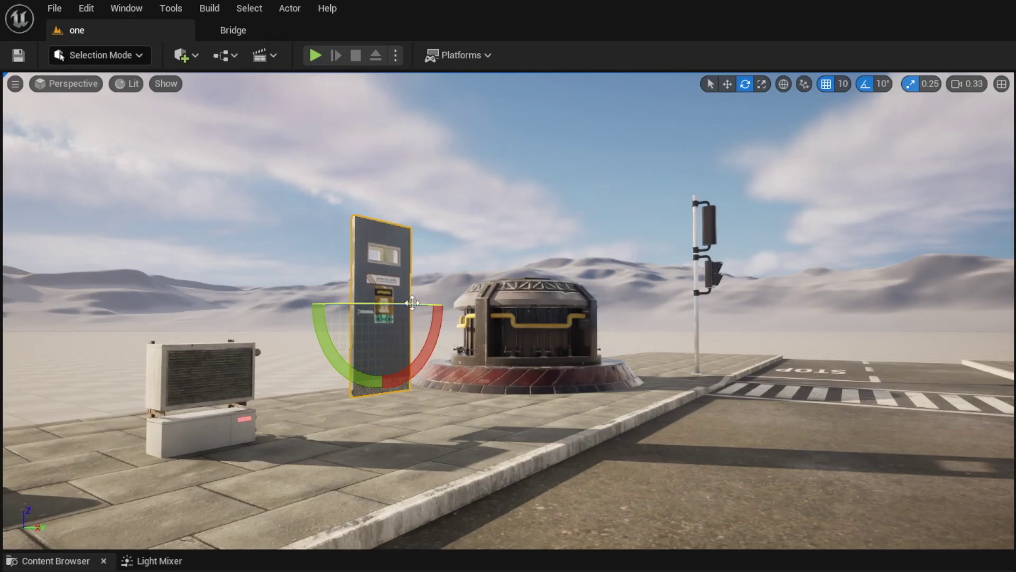
pyautogui.moveTo(384, 309); pyautogui.dragTo(405, 302)
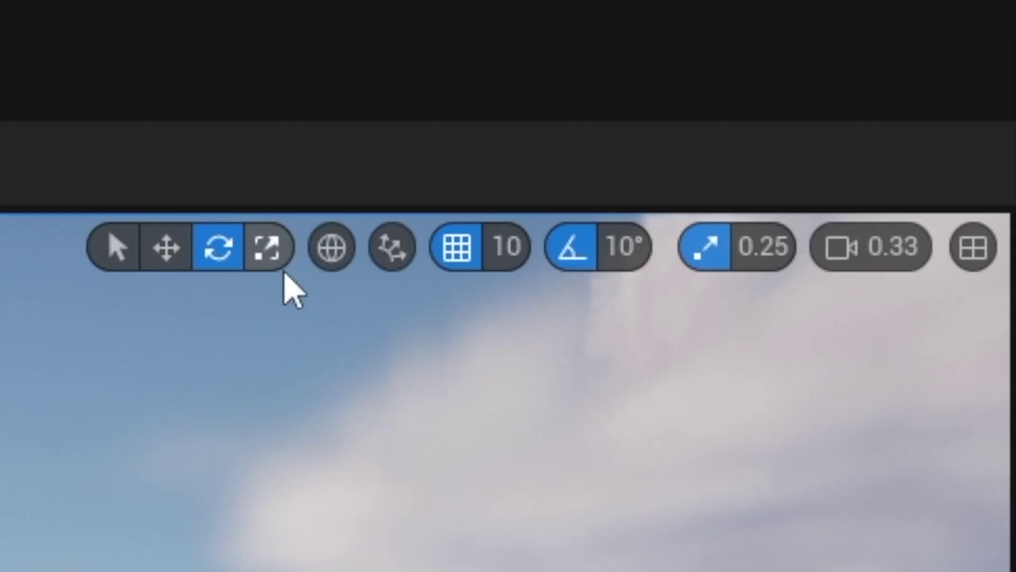
pyautogui.click(761, 83)
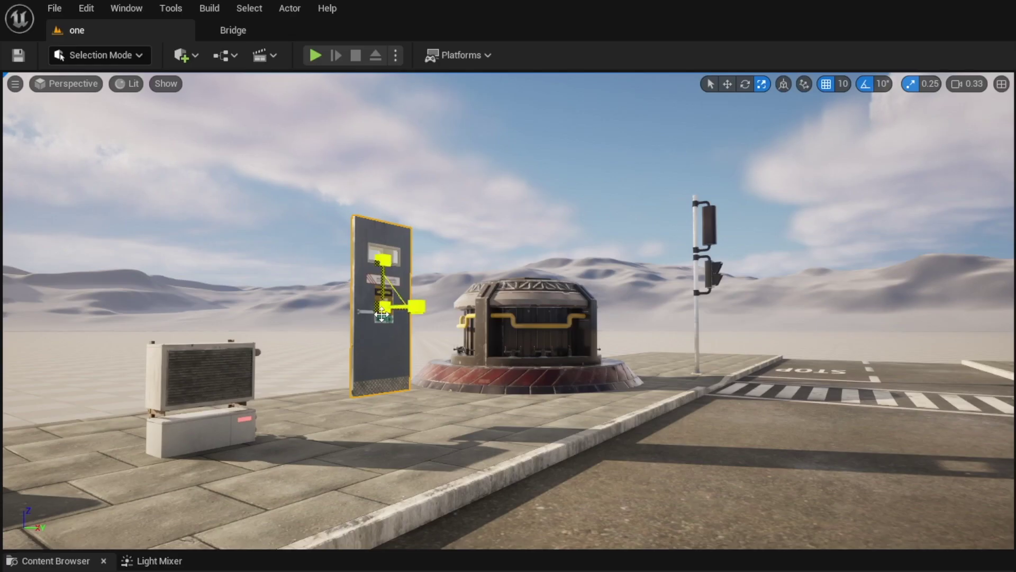
pyautogui.moveTo(384, 307); pyautogui.dragTo(435, 336)
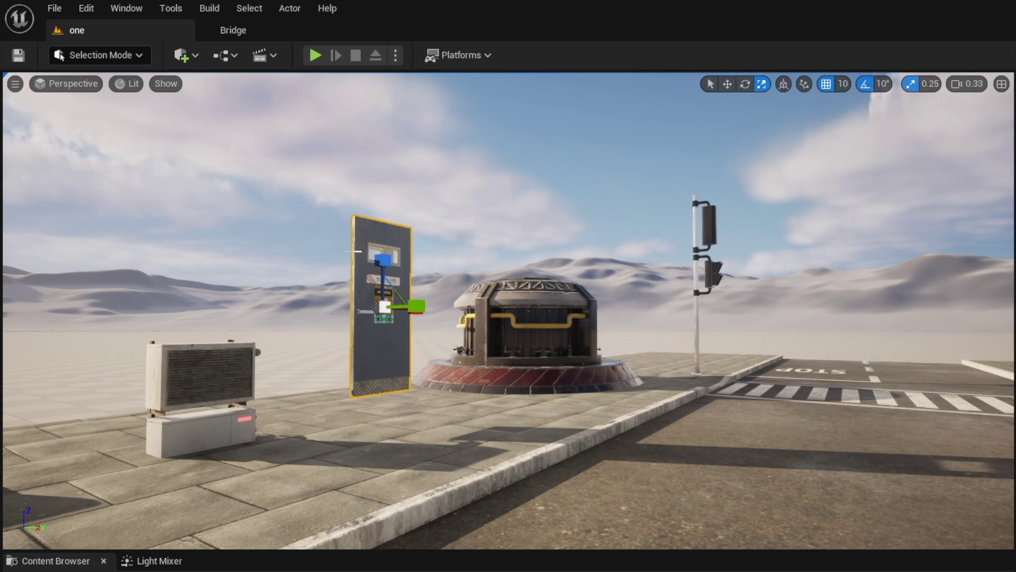
# Step: Move the door lower and closer to the air-conditioning unit, and rotate it about its vertical axis
pyautogui.press('w')
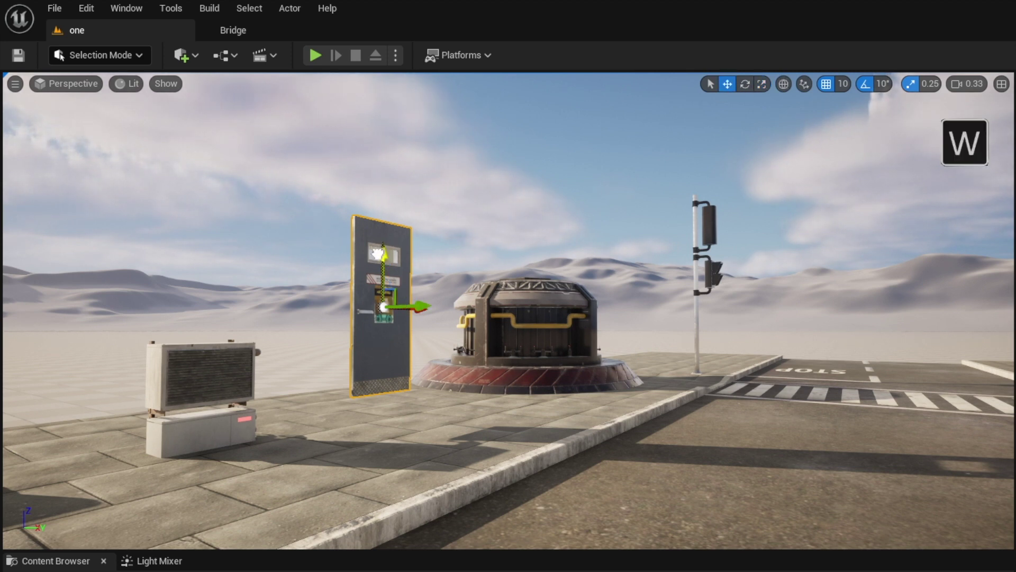
pyautogui.moveTo(378, 253); pyautogui.dragTo(378, 278)
pyautogui.moveTo(410, 329); pyautogui.dragTo(369, 313)
pyautogui.press('e')
pyautogui.moveTo(318, 335); pyautogui.dragTo(313, 341)
pyautogui.press('r')
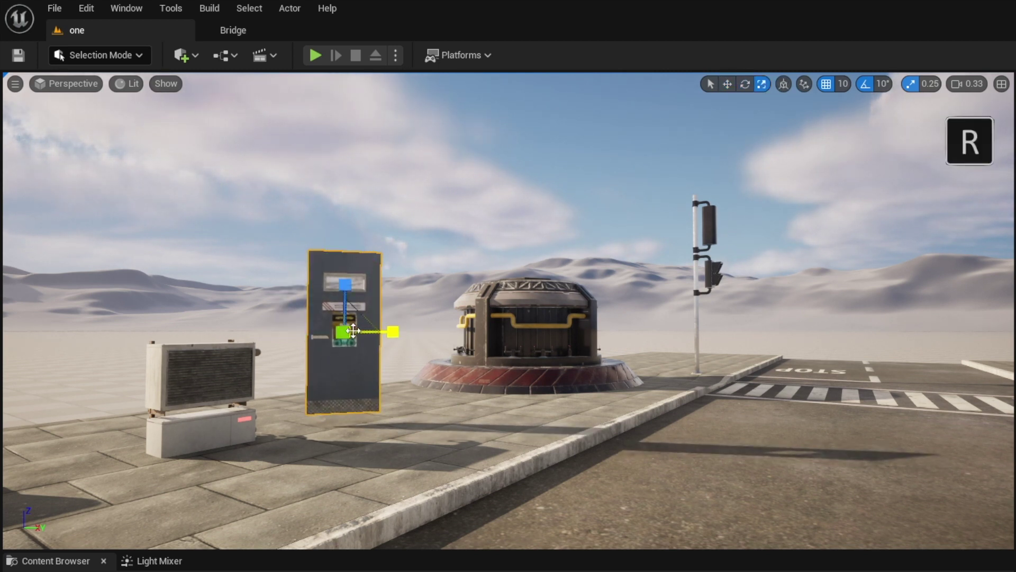
pyautogui.press('w')
pyautogui.press('e')
pyautogui.press('r')
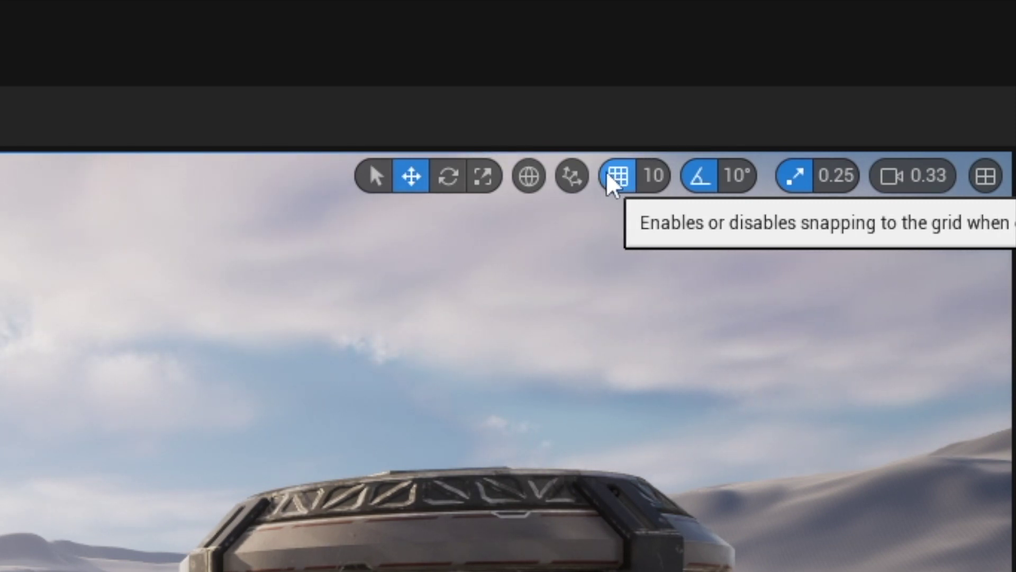
# Step: Set the position grid snap to 500 and move the door along the green axis from the pavement onto the road
pyautogui.click(655, 185)
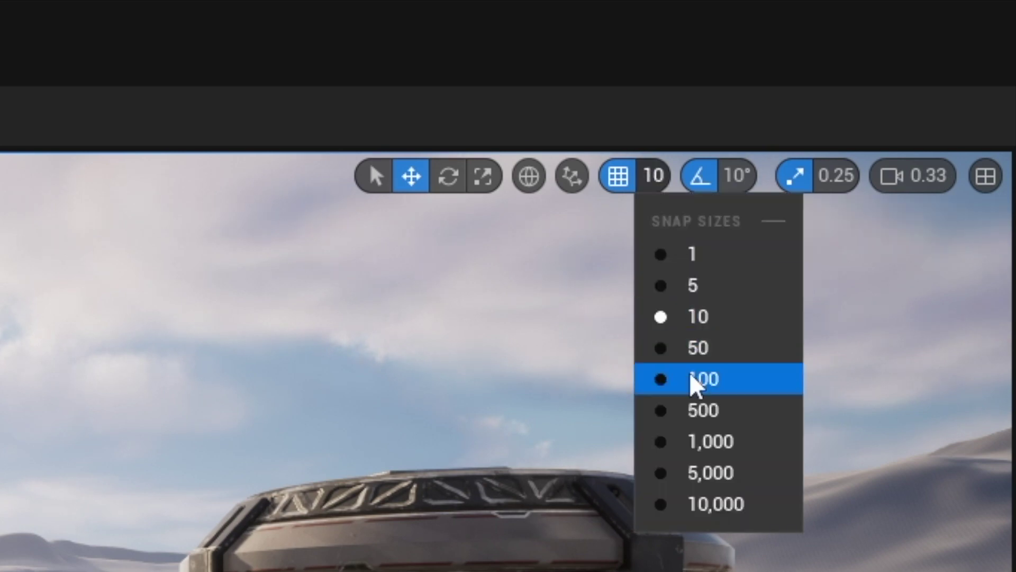
pyautogui.click(673, 418)
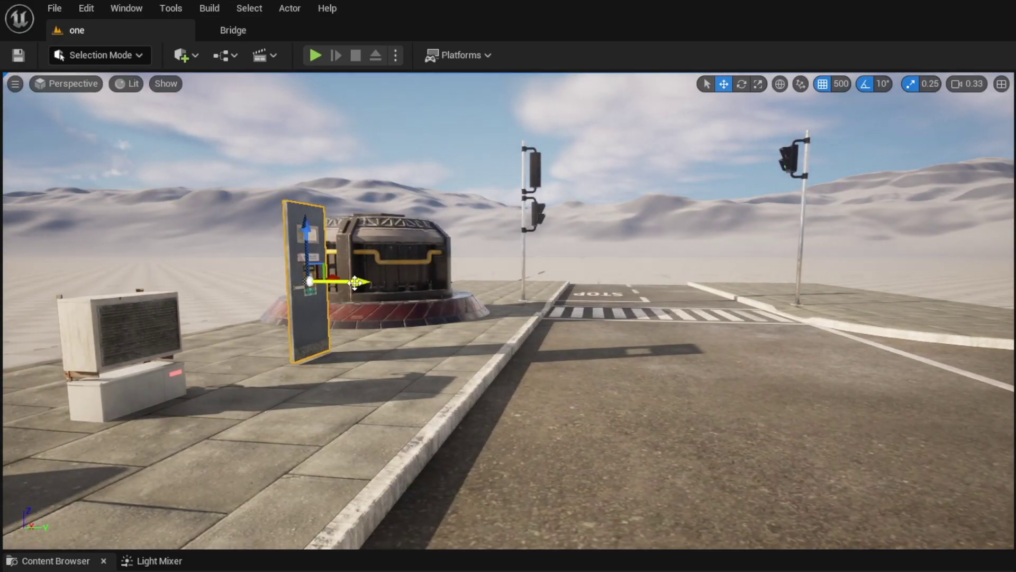
pyautogui.moveTo(354, 283); pyautogui.dragTo(609, 301)
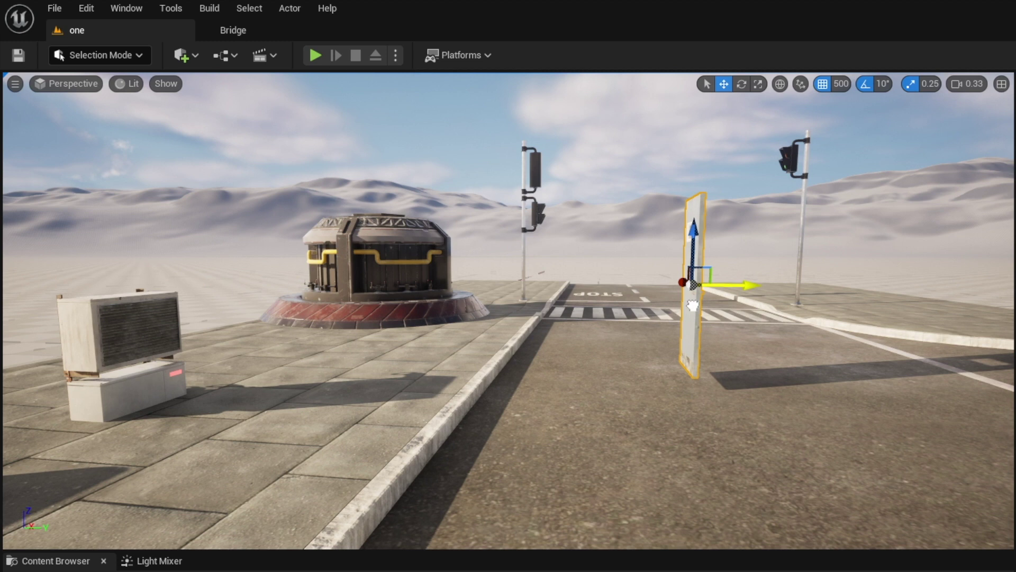
# Step: Set the position grid snap to 10 and move the door along the green axis back toward the kerb
pyautogui.click(842, 84)
pyautogui.click(846, 151)
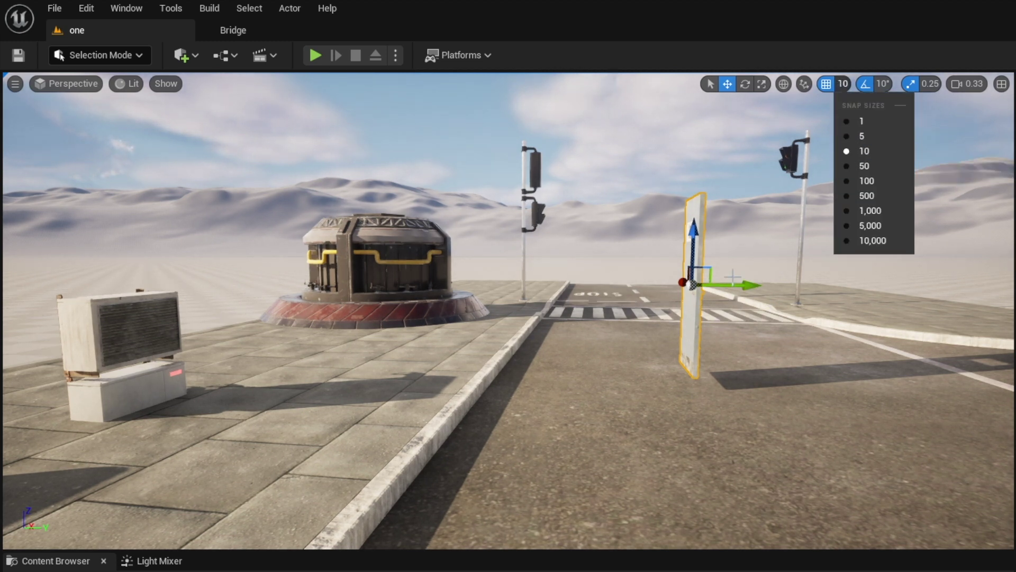
pyautogui.moveTo(732, 284); pyautogui.dragTo(632, 289)
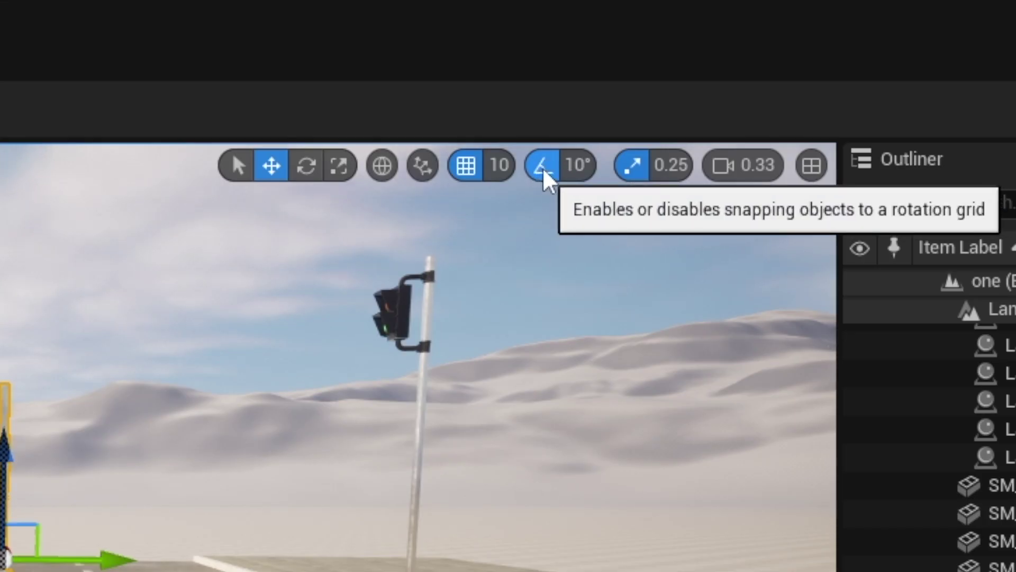
# Step: Set the rotation snap to 90° and rotate the door by one snap increment about its vertical axis
pyautogui.click(578, 165)
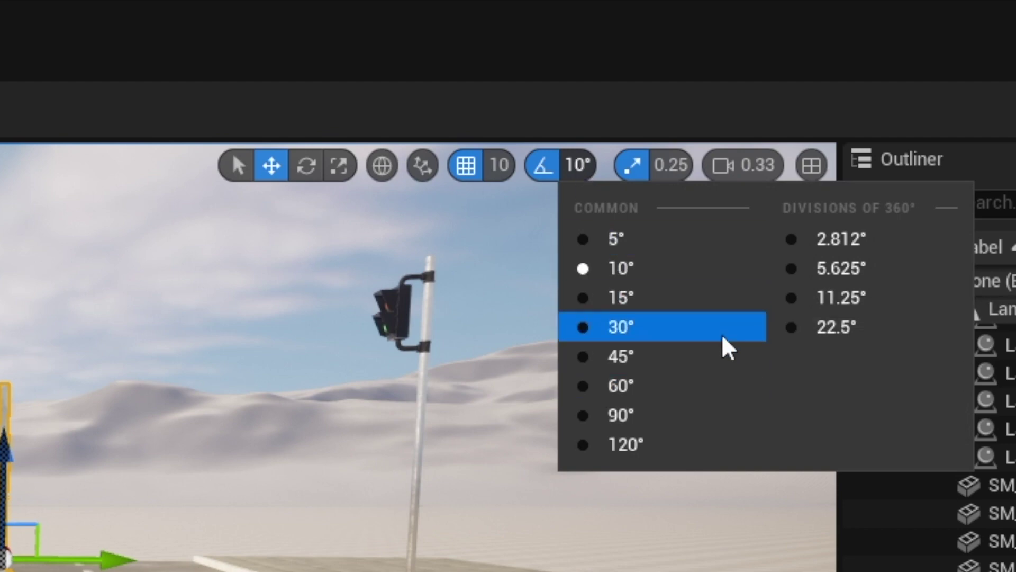
pyautogui.click(595, 422)
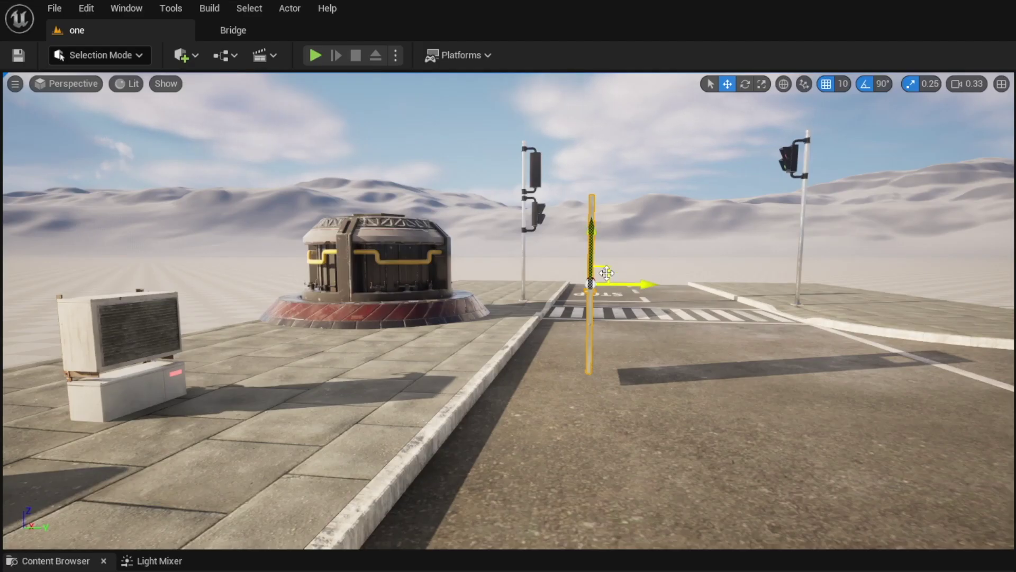
pyautogui.press('e')
pyautogui.moveTo(609, 284); pyautogui.dragTo(683, 288)
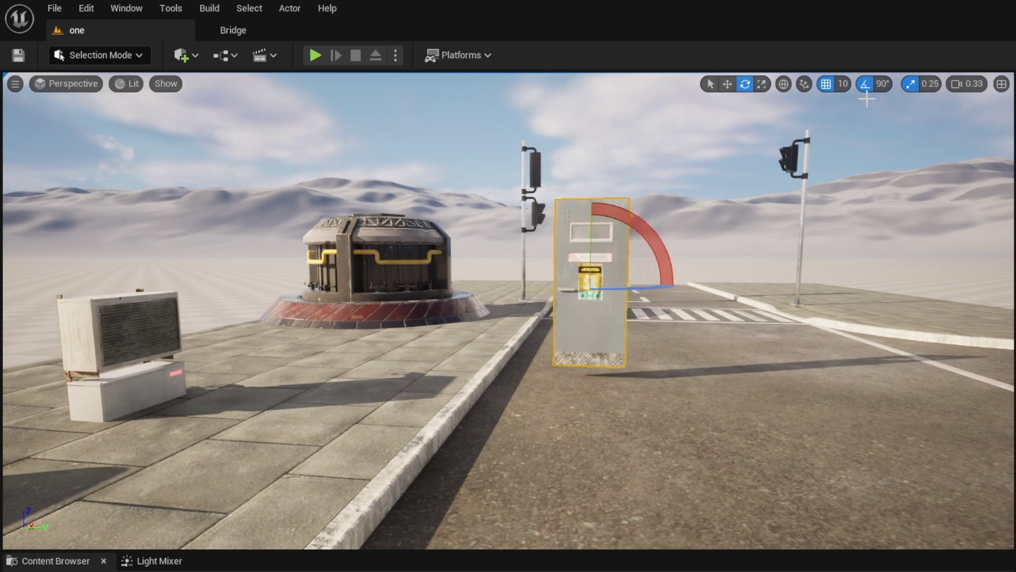
# Step: Turn off rotation snapping and set its increment to 10°
pyautogui.click(864, 83)
pyautogui.click(882, 84)
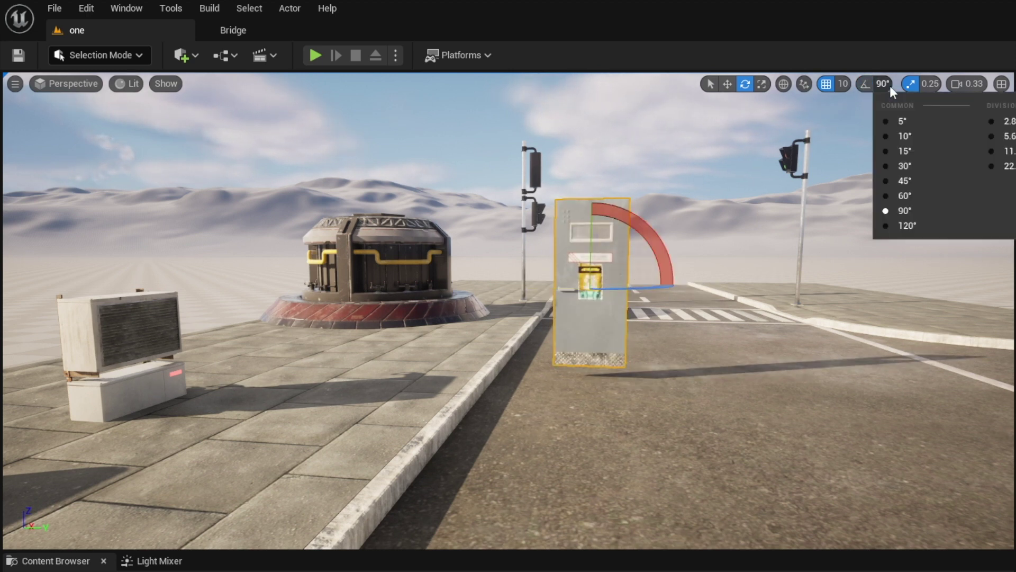
pyautogui.click(885, 136)
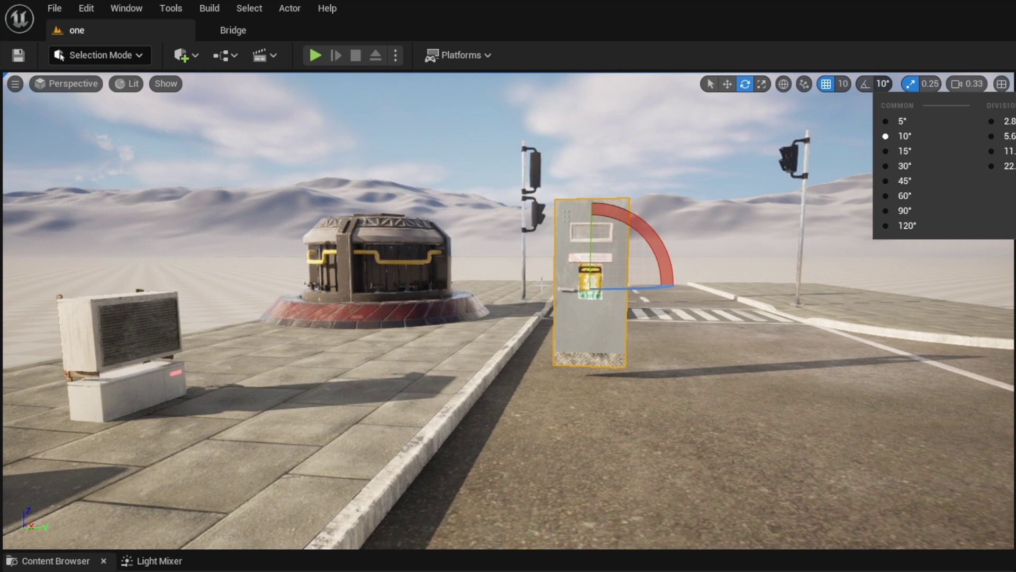
# Step: Undo the accidental selection of the road crossing and the door's recent moves and rotation
pyautogui.press('w')
pyautogui.click(507, 351)
pyautogui.press('w')
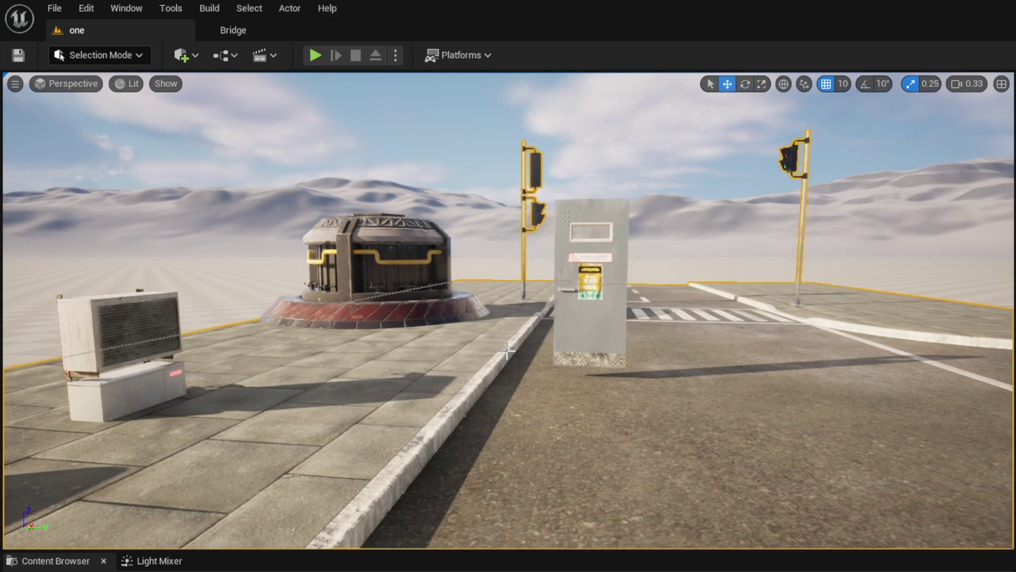
pyautogui.hotkey('ctrl', 'z')
pyautogui.moveTo(527, 321); pyautogui.dragTo(464, 326, button='right')
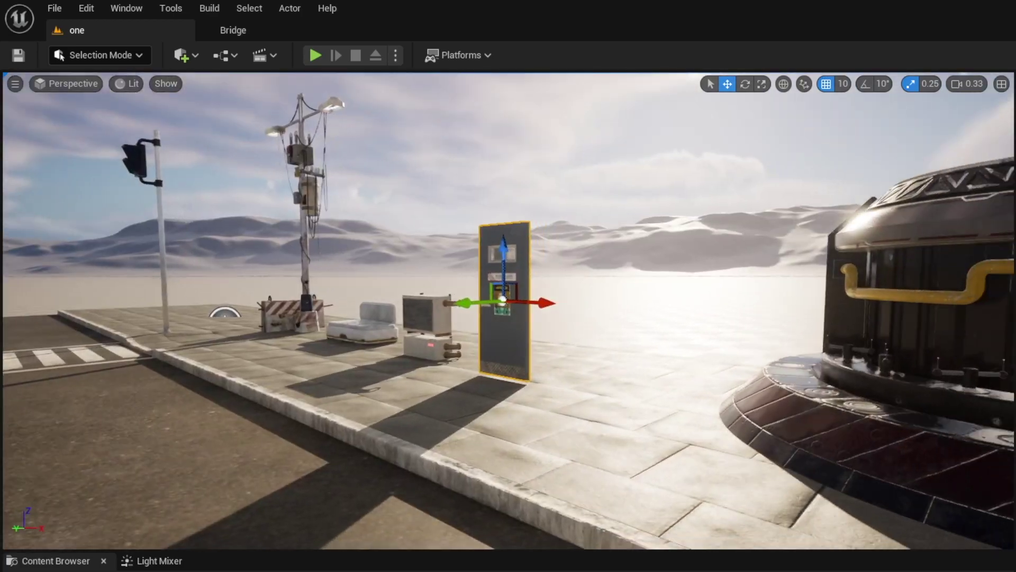
# Step: Collapse the Lighting folder near the start of the Outliner list
pyautogui.moveTo(464, 327); pyautogui.dragTo(530, 322, button='right')
pyautogui.scroll(20, 858, 198)
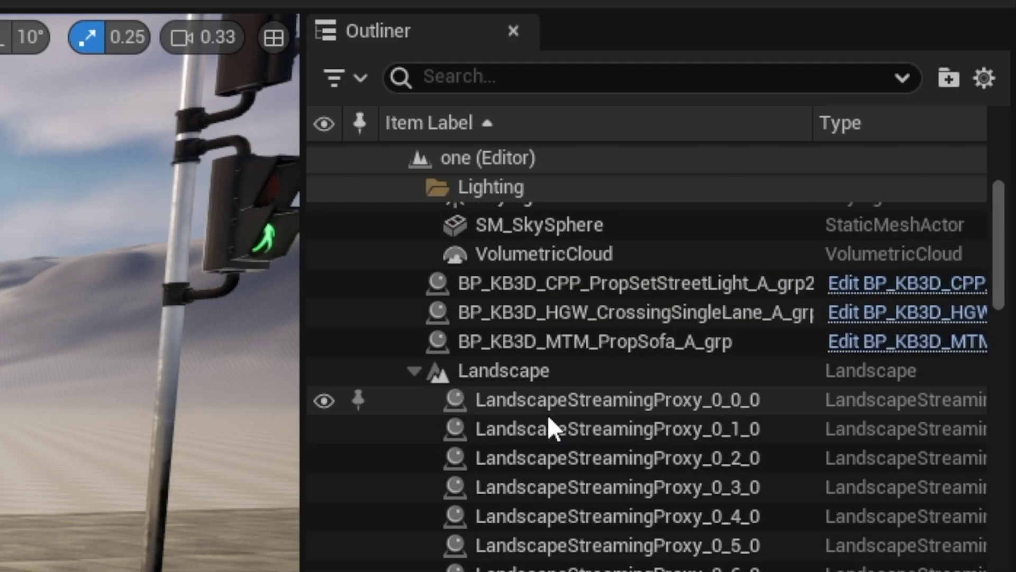
pyautogui.scroll(3, 548, 414)
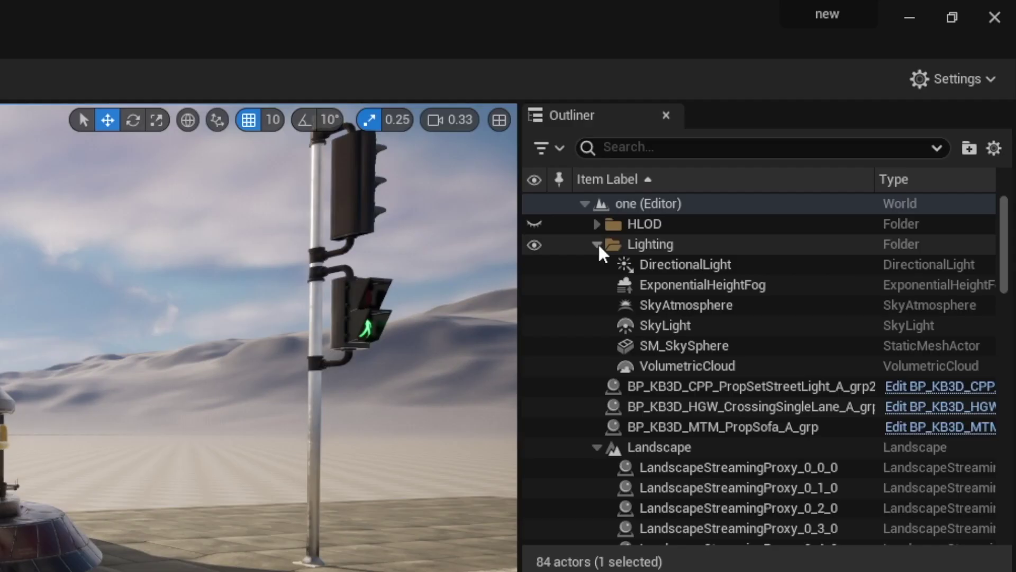
pyautogui.click(798, 128)
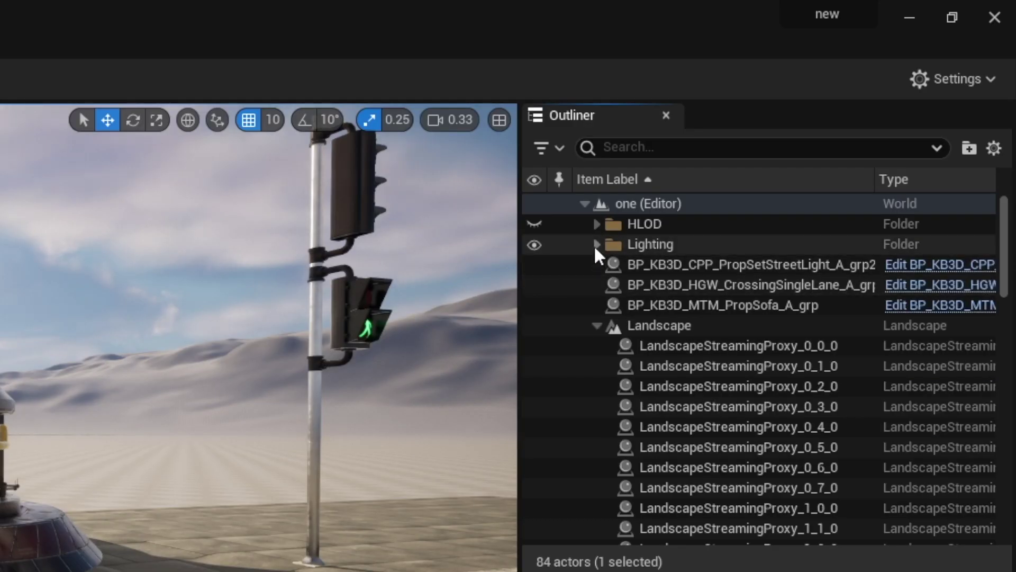
# Step: Toggle the Lighting folder open and shut, and select several landscape sections in the viewport to locate their Outliner entries
pyautogui.click(596, 245)
pyautogui.click(597, 244)
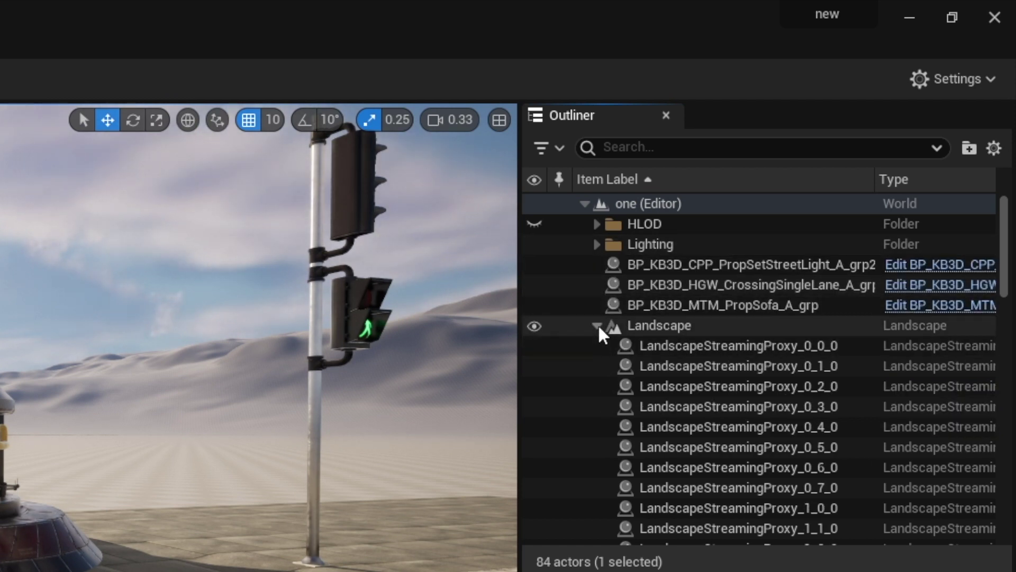
pyautogui.click(175, 469)
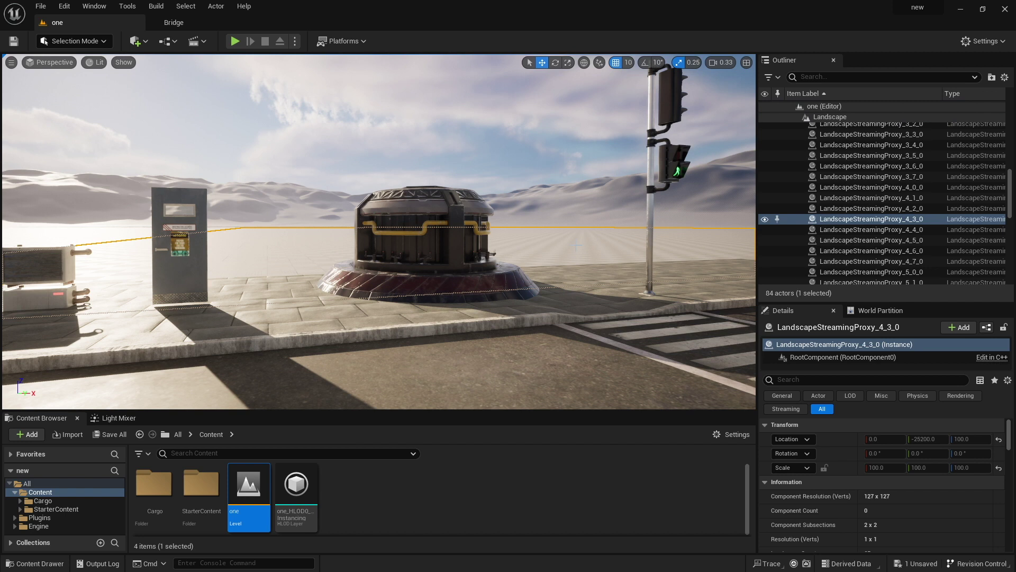
pyautogui.click(165, 220)
pyautogui.click(283, 210)
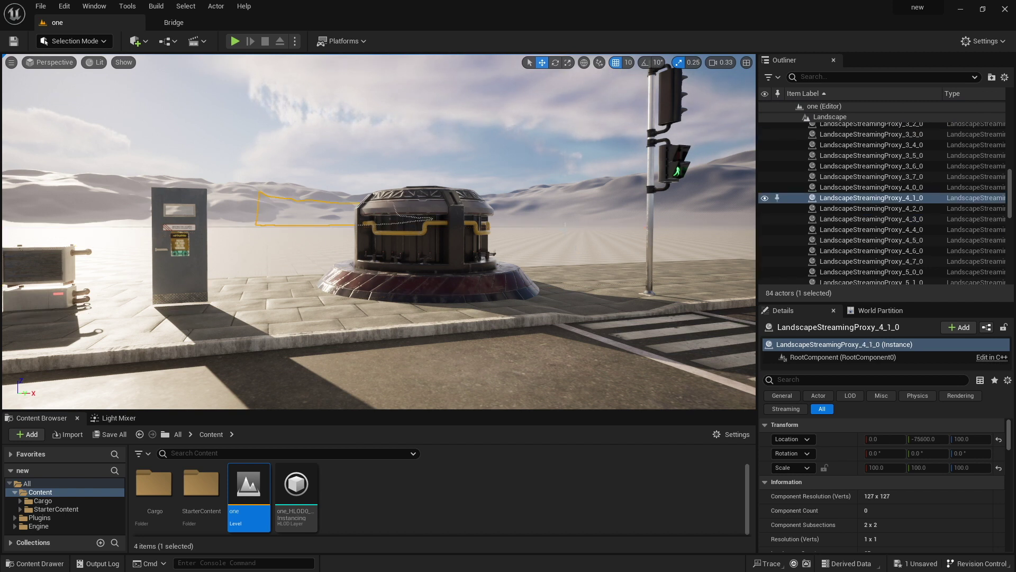
pyautogui.click(563, 236)
pyautogui.click(558, 199)
# Step: Collapse the Landscape group in the Outliner and select the ACunit, Bridge2, Bridge3 and PropLivingCentral main meshes one at a time
pyautogui.scroll(10, 778, 193)
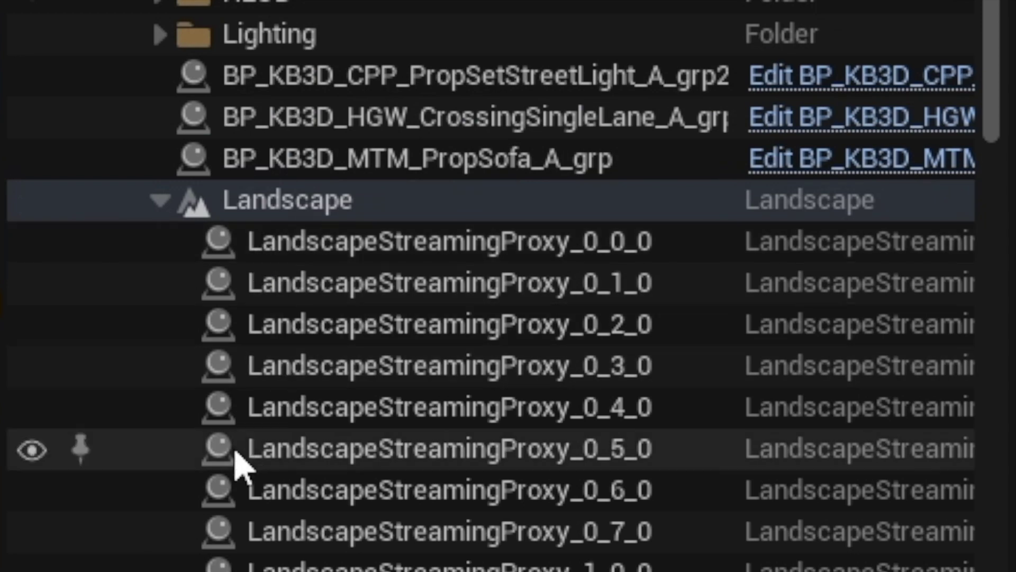
pyautogui.click(159, 202)
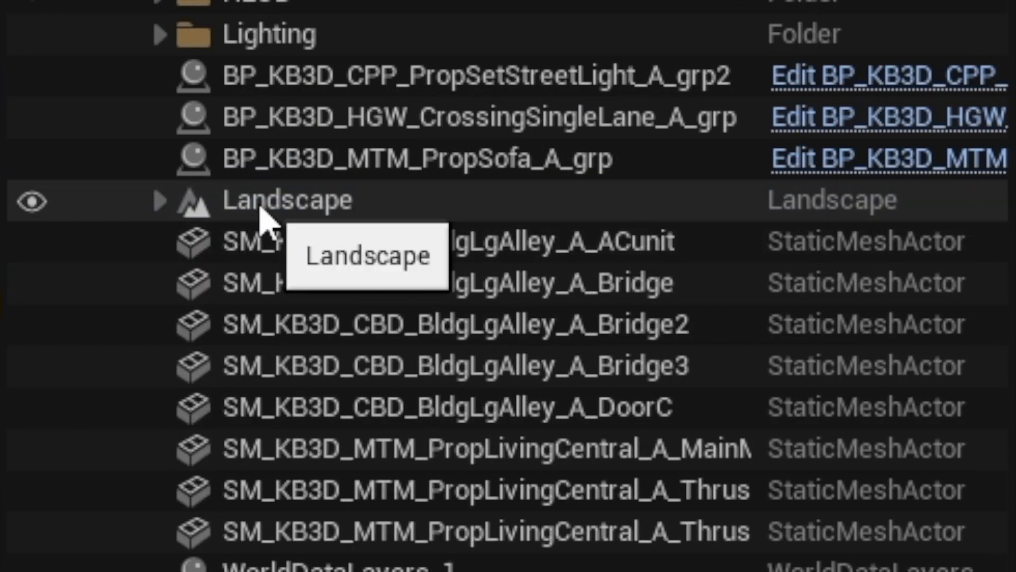
pyautogui.click(229, 250)
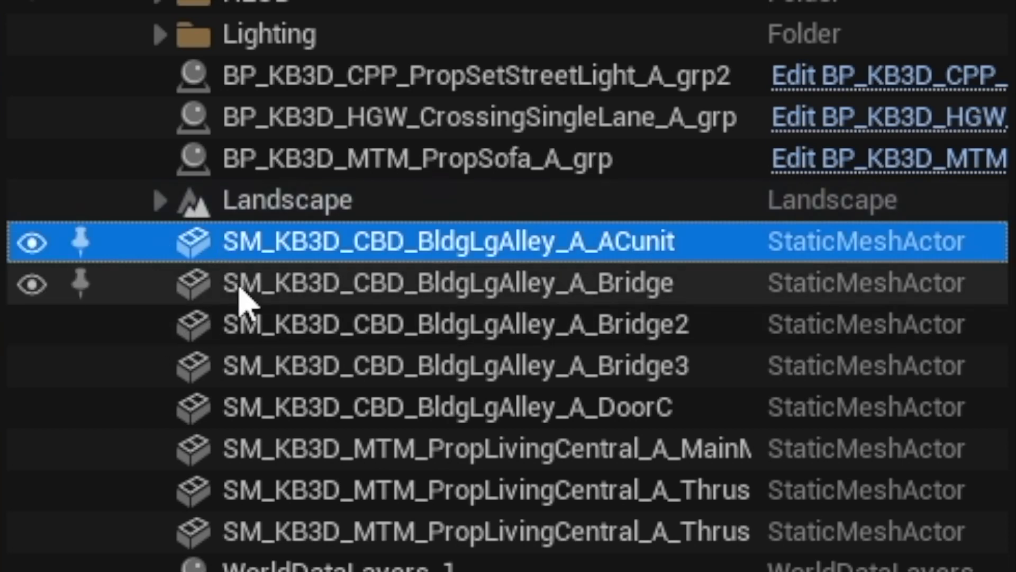
pyautogui.click(257, 331)
pyautogui.click(262, 370)
pyautogui.click(271, 451)
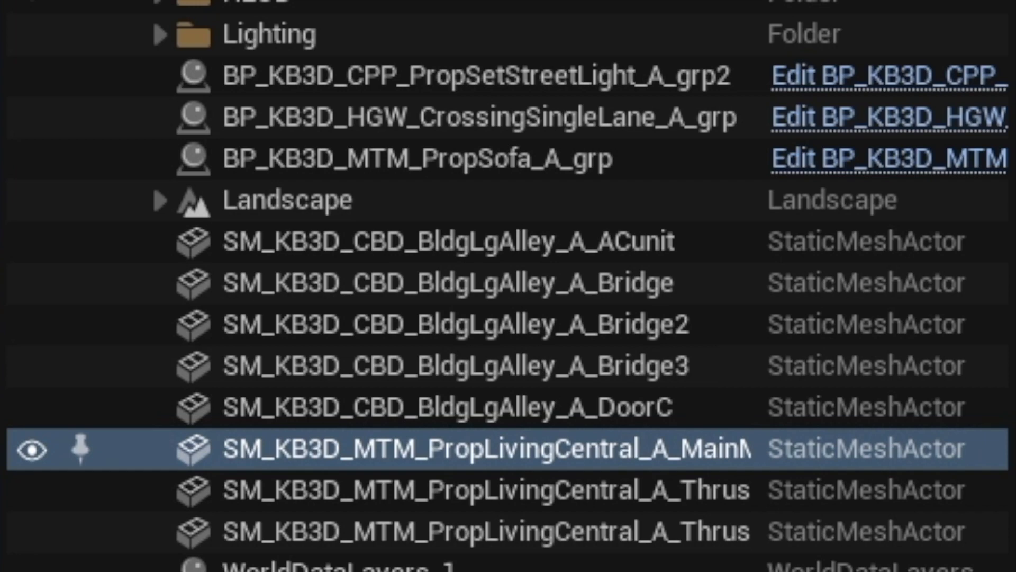
pyautogui.click(273, 333)
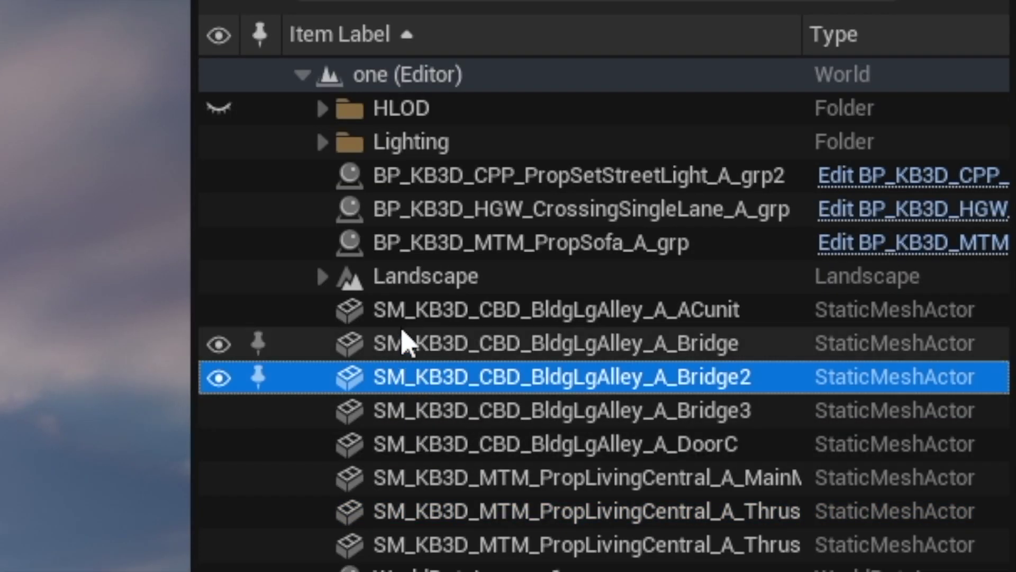
# Step: Select the ACunit mesh in the Outliner, focus the viewport on it and fly back to see its surroundings
pyautogui.click(260, 247)
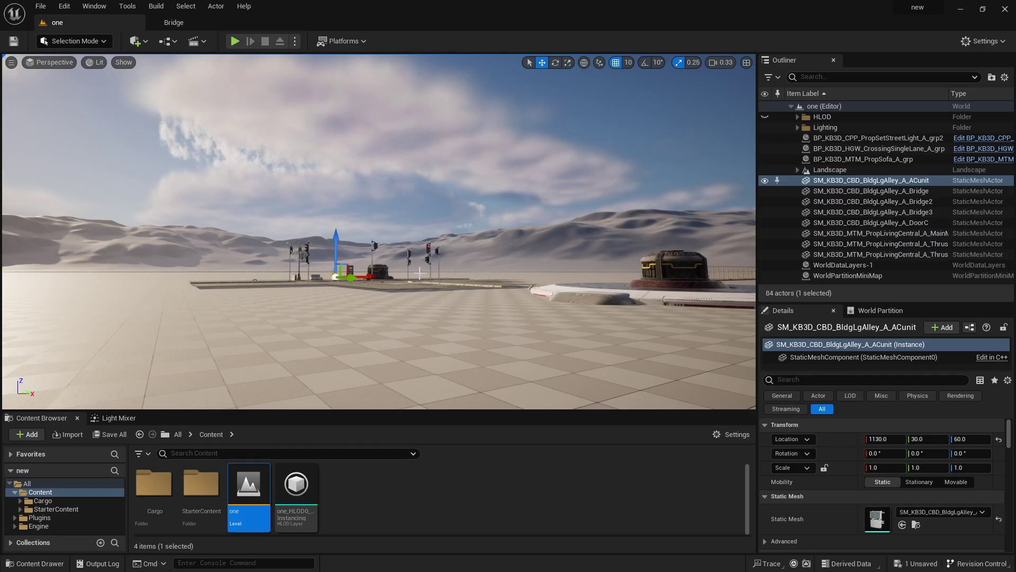
pyautogui.press('f')
pyautogui.moveTo(386, 277); pyautogui.dragTo(466, 277, button='right')
pyautogui.press('w')
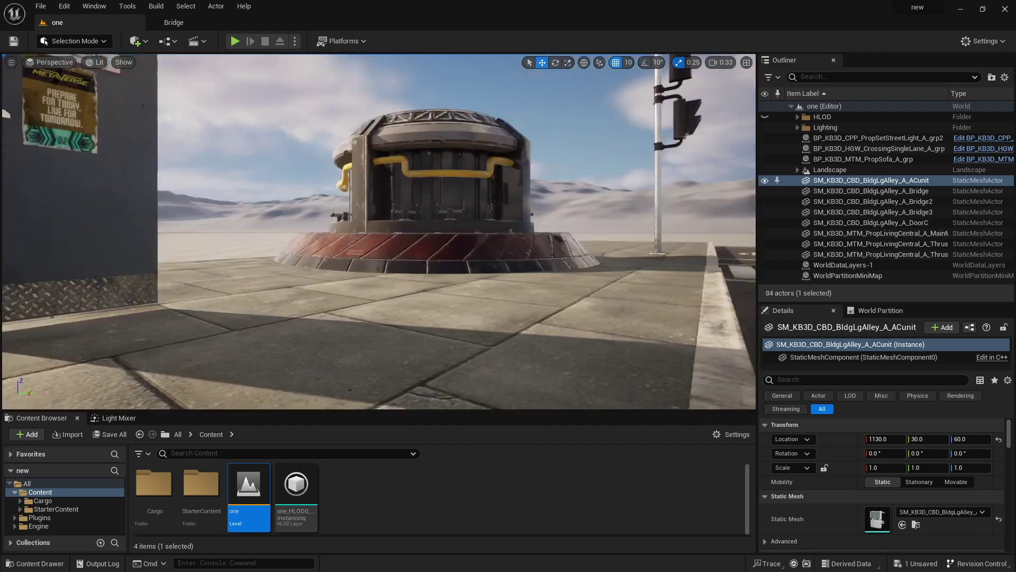
pyautogui.moveTo(466, 218); pyautogui.dragTo(361, 217, button='right')
pyautogui.press('s')
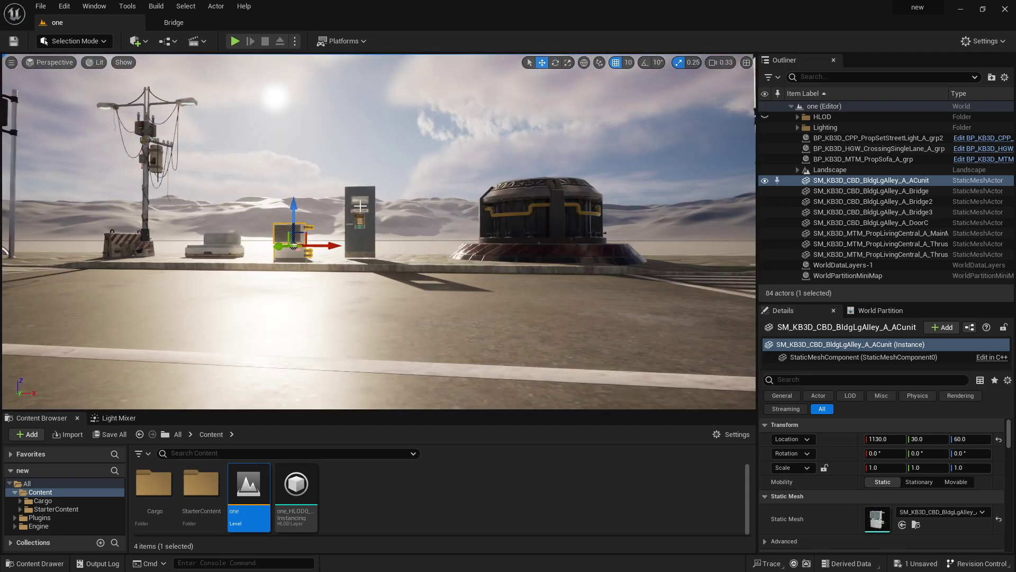
# Step: Select the door in the viewport and focus the camera on it
pyautogui.click(359, 206)
pyautogui.press('f')
pyautogui.press('w')
pyautogui.moveTo(357, 208)
pyautogui.mouseDown(button='right')
pyautogui.moveTo(627, 209)
pyautogui.moveTo(357, 208)
pyautogui.mouseUp(button='right')
# Step: Select the street light in the viewport and focus the camera on it, framing the row of objects on the sidewalk
pyautogui.click(426, 250)
pyautogui.moveTo(427, 250); pyautogui.dragTo(426, 251, button='right')
pyautogui.click(440, 270)
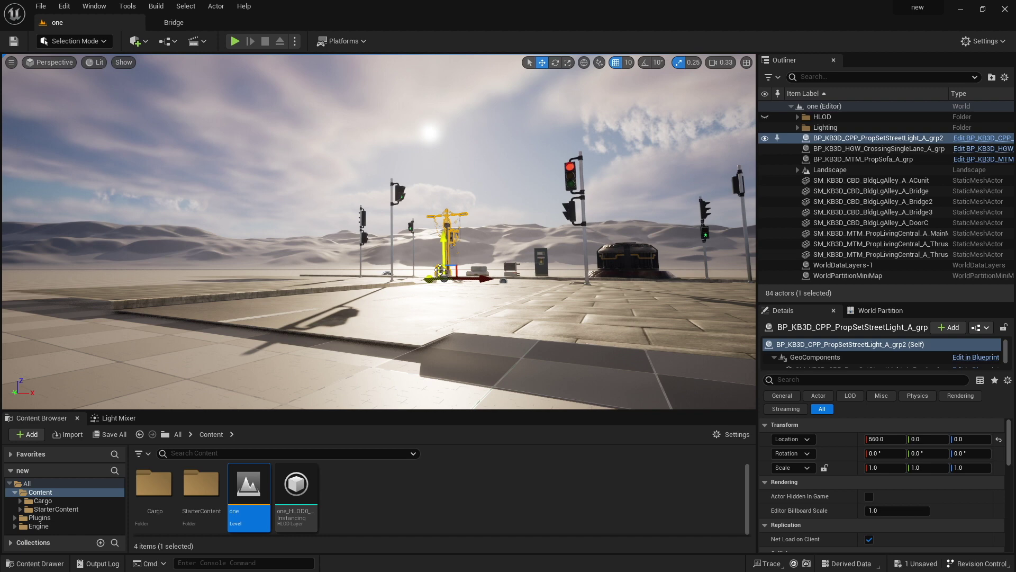
pyautogui.press('f')
pyautogui.moveTo(383, 300); pyautogui.dragTo(401, 281, button='right')
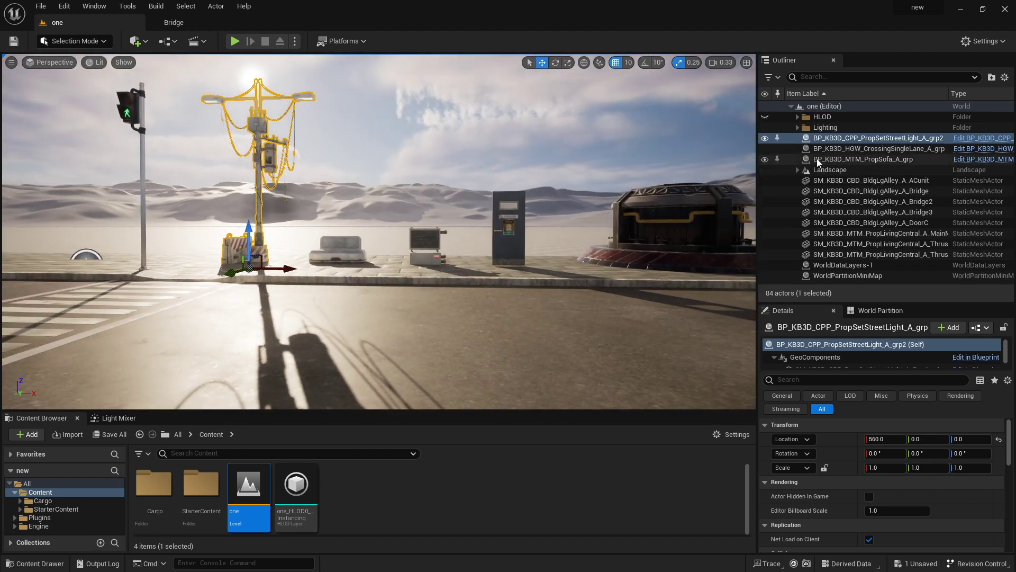
# Step: Create a new Outliner folder containing the ACunit mesh and rename the folder as objects
pyautogui.click(820, 180)
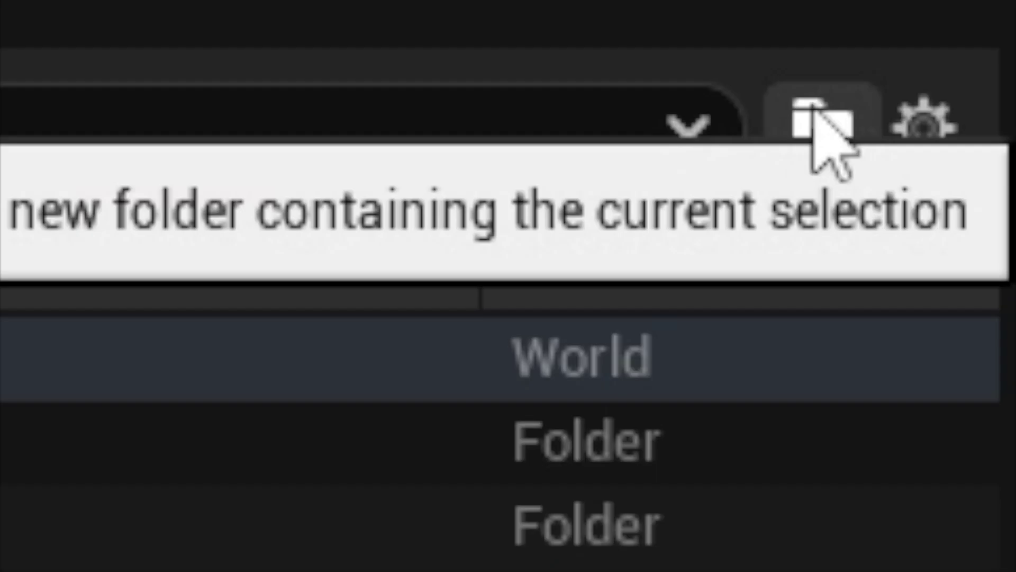
pyautogui.click(775, 136)
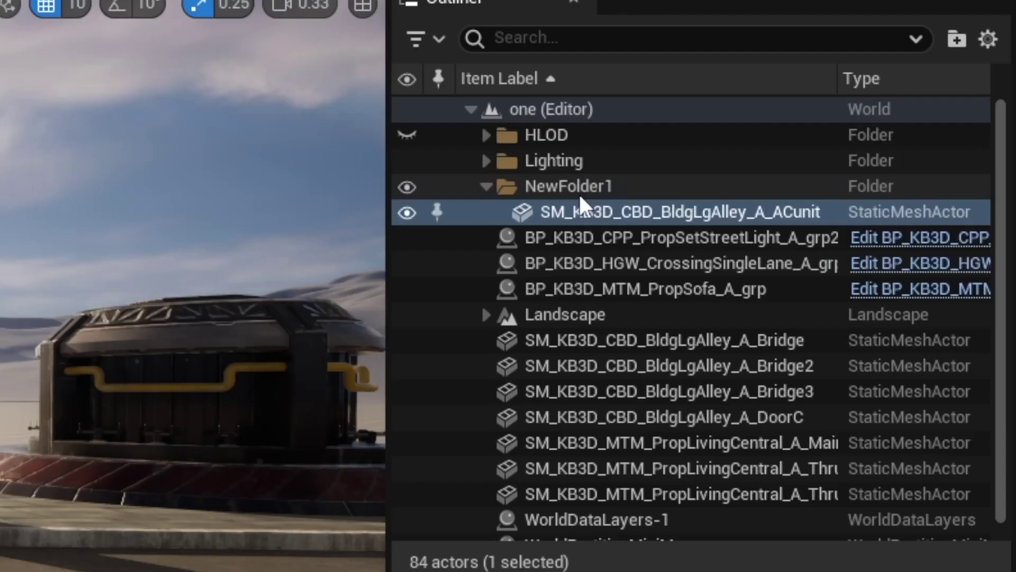
pyautogui.click(556, 186)
pyautogui.rightClick(547, 184)
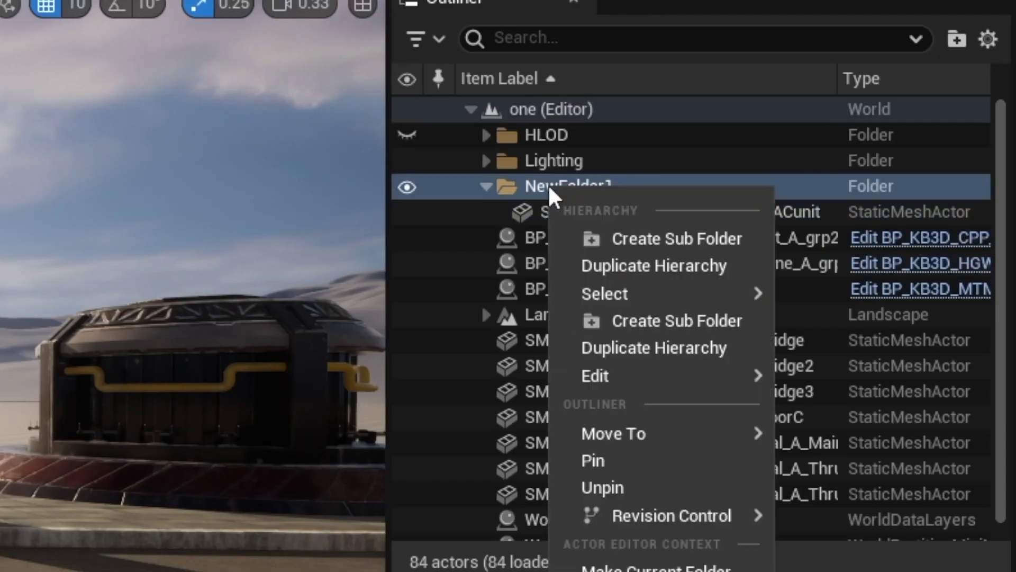
pyautogui.moveTo(598, 375)
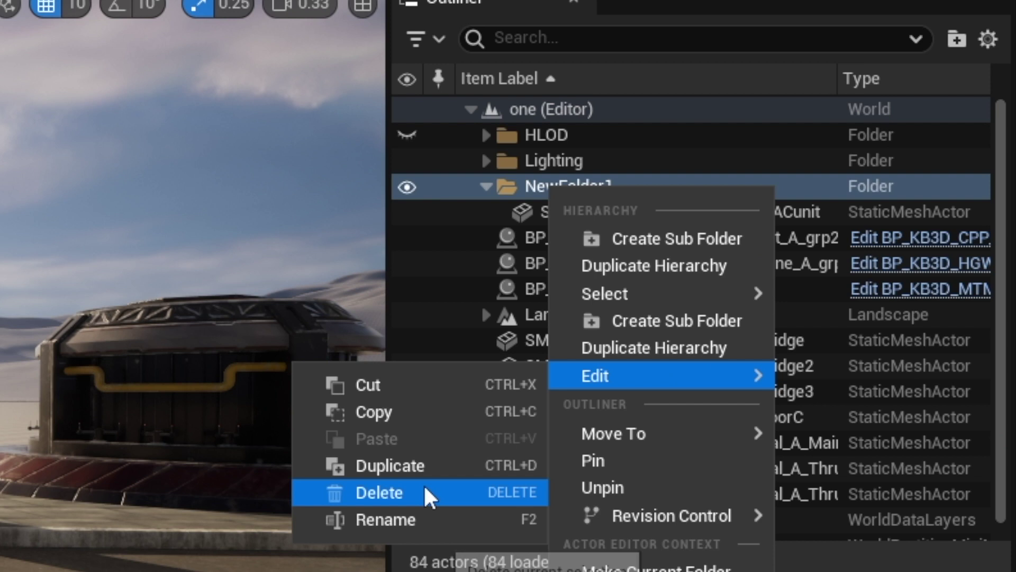
pyautogui.click(412, 514)
pyautogui.write('o')
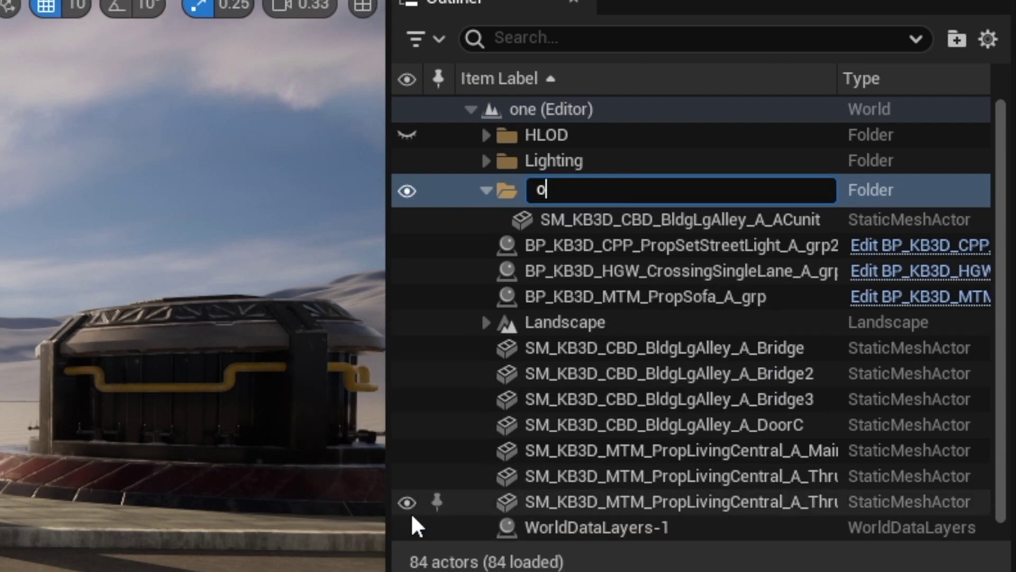
pyautogui.write('bjects')
pyautogui.press('Return')
# Step: Move the BldgLgAlley_A Bridge, Bridge2, Bridge3 and DoorC meshes together into the objects folder in the Outliner
pyautogui.click(542, 211)
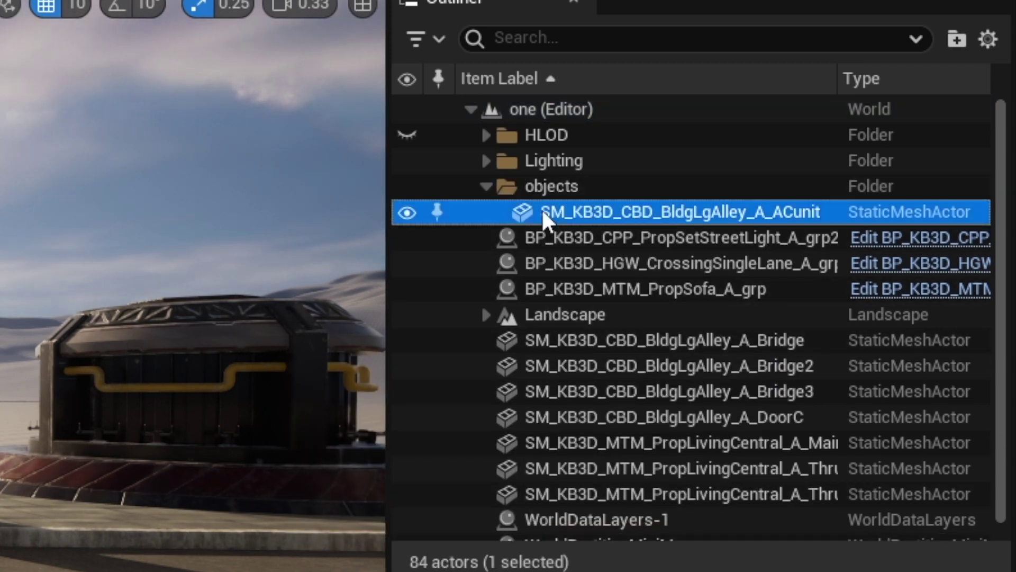
pyautogui.moveTo(538, 208); pyautogui.dragTo(547, 178)
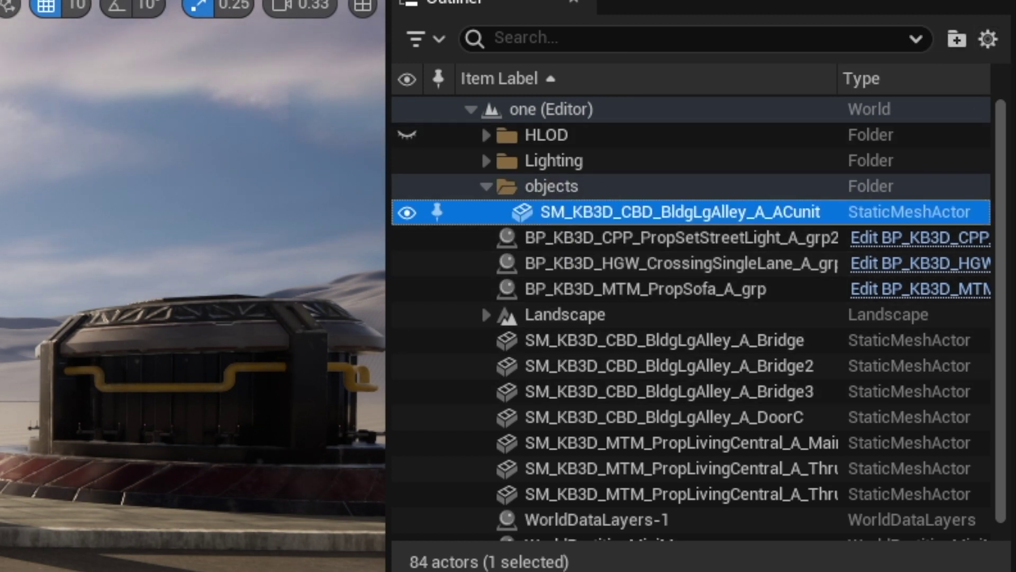
pyautogui.click(544, 340)
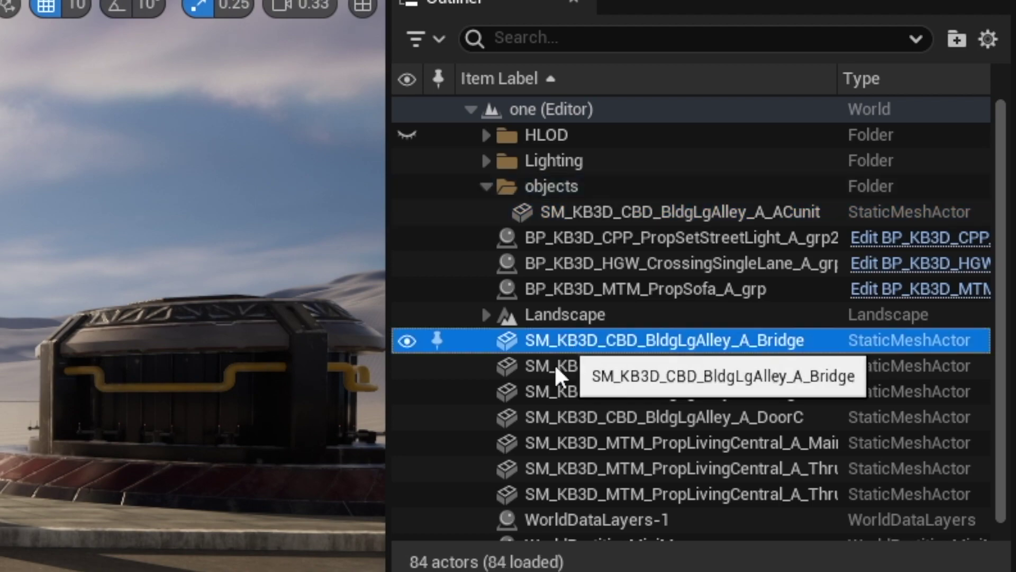
pyautogui.keyDown('shift'); pyautogui.click(542, 417); pyautogui.keyUp('shift')
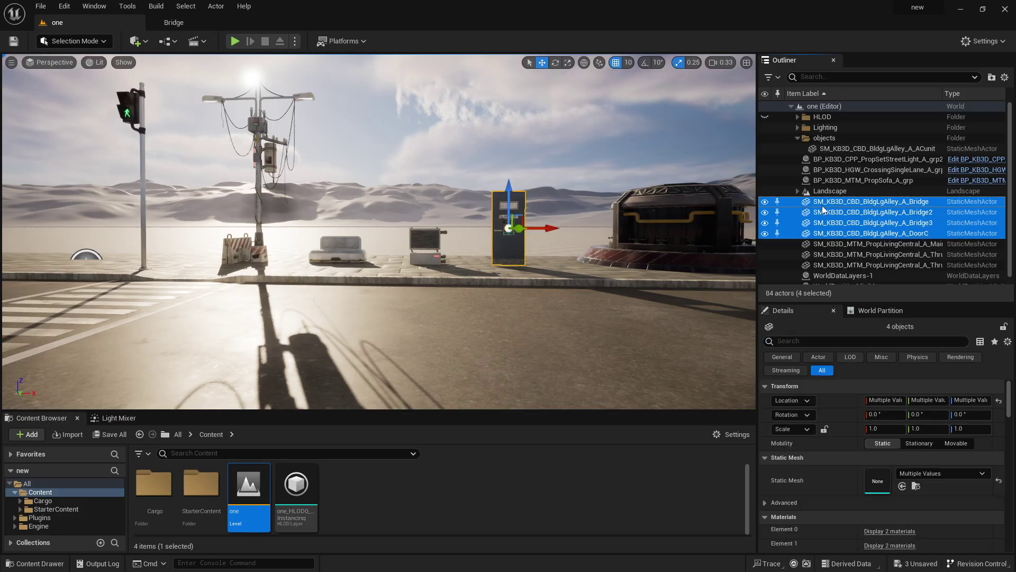
pyautogui.moveTo(823, 210); pyautogui.dragTo(818, 135)
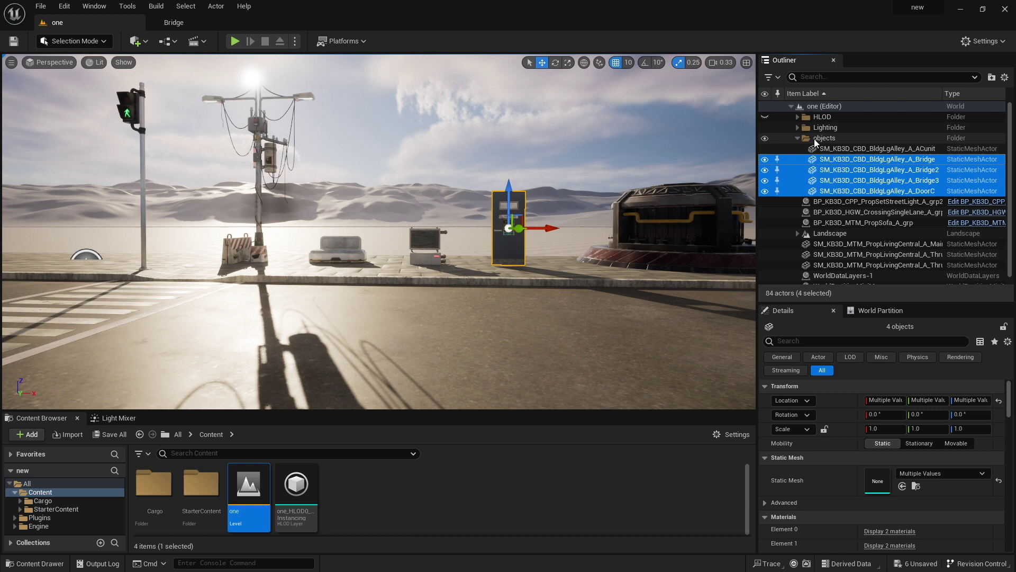
# Step: Hide everything in the objects folder and show it again
pyautogui.click(765, 138)
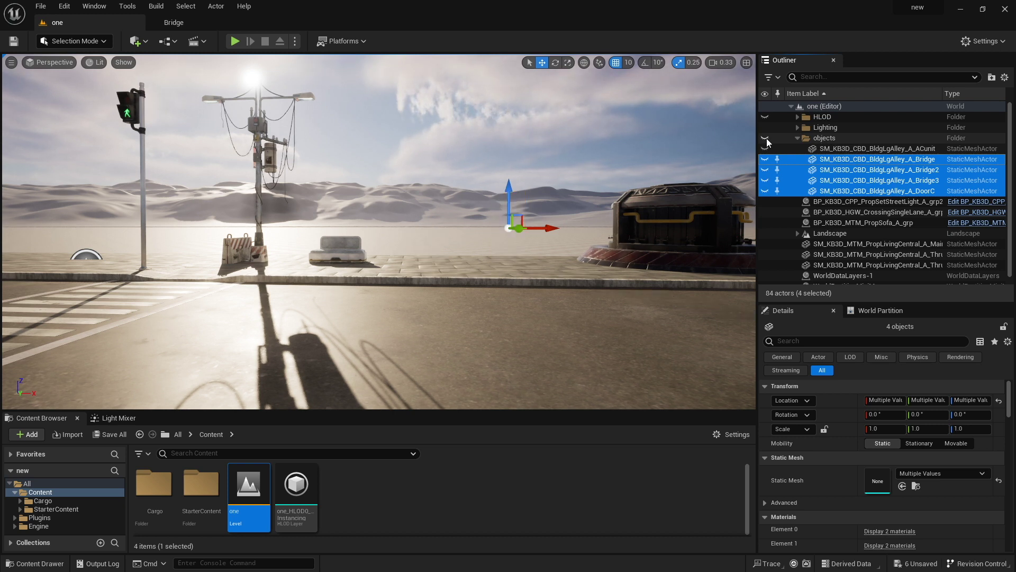
pyautogui.click(765, 139)
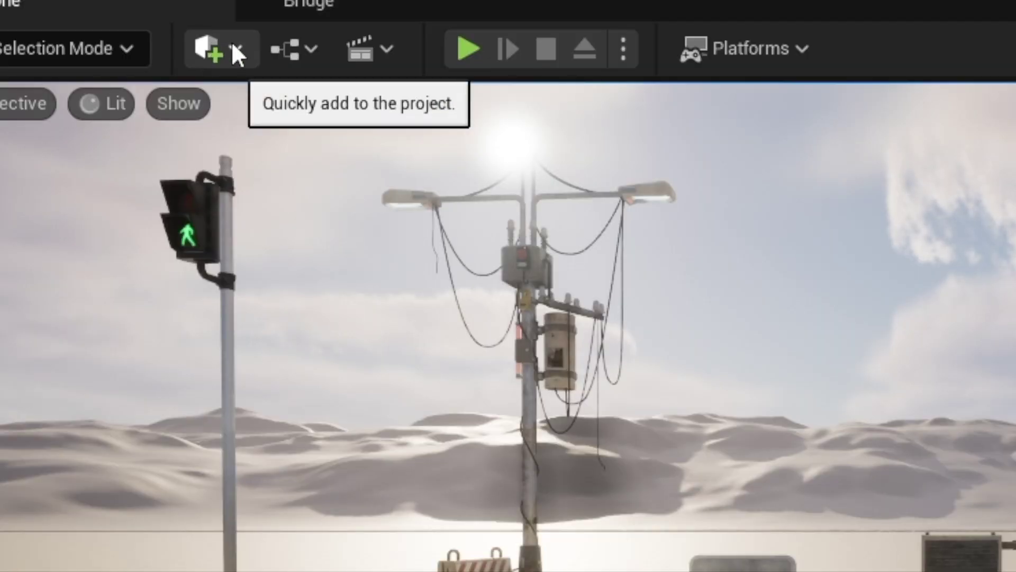
# Step: Add a cube shape to the level and move it along the X axis to X 560
pyautogui.click(236, 48)
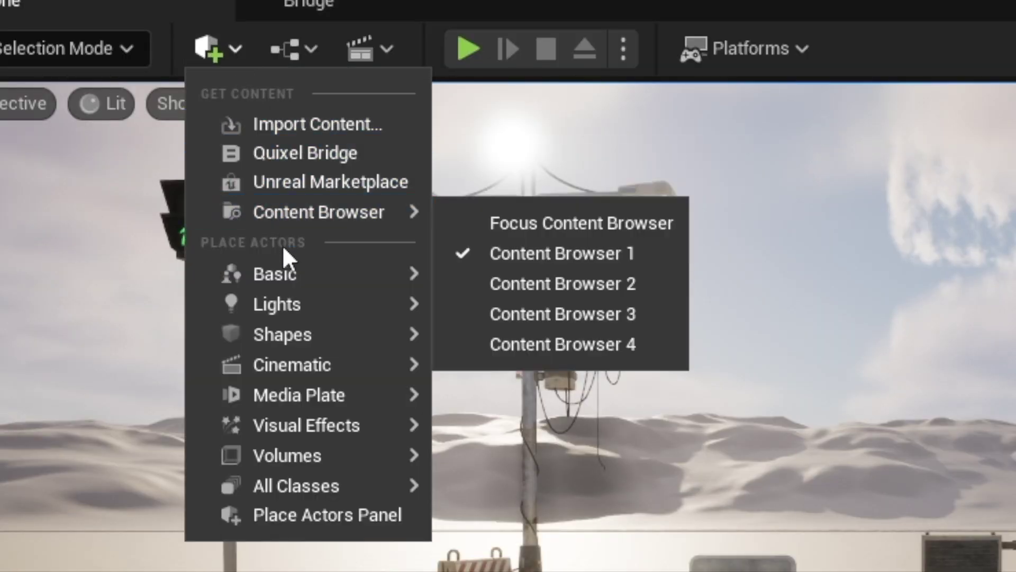
pyautogui.moveTo(291, 286)
pyautogui.moveTo(277, 344)
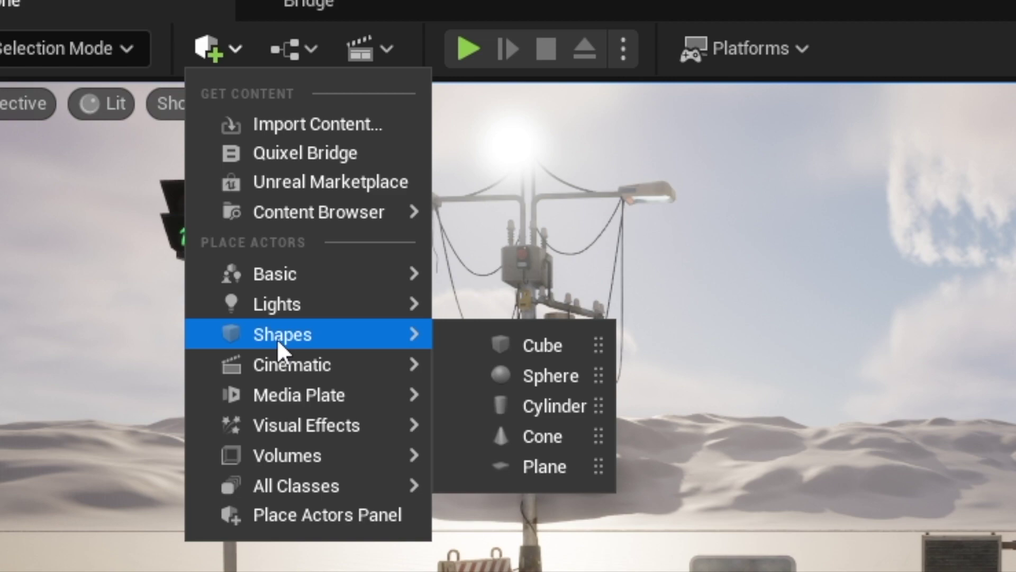
pyautogui.click(524, 346)
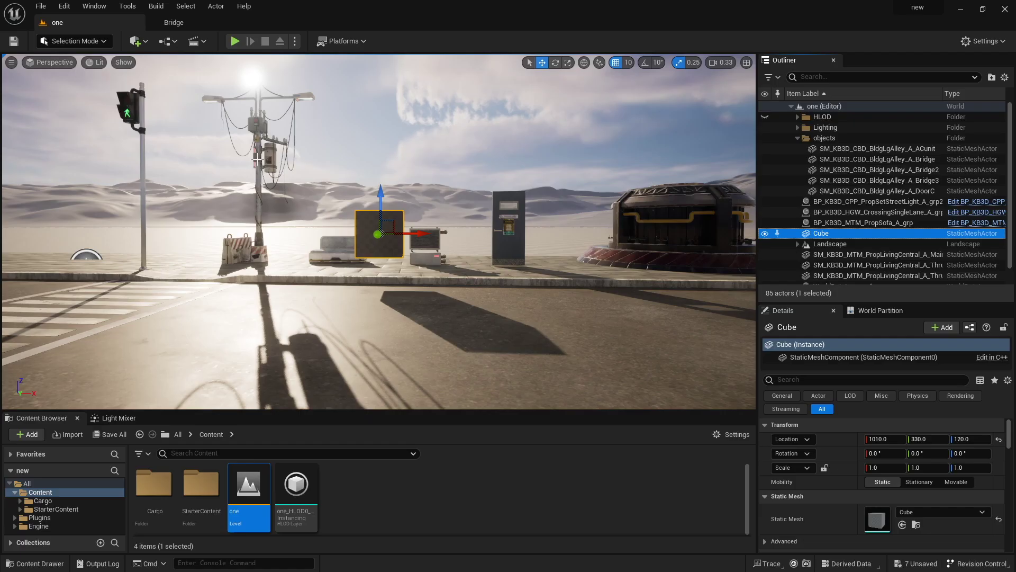
pyautogui.moveTo(369, 242); pyautogui.dragTo(180, 241)
# Step: Add a sphere shape, move it along the X axis to X 610 beside the cube, and focus the view on it
pyautogui.click(138, 44)
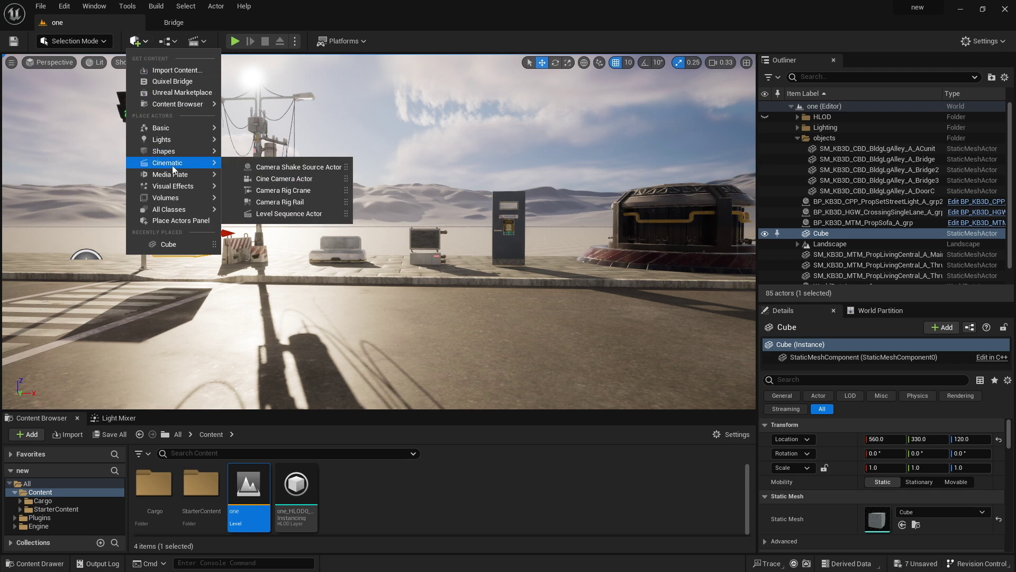
pyautogui.moveTo(176, 154)
pyautogui.click(263, 168)
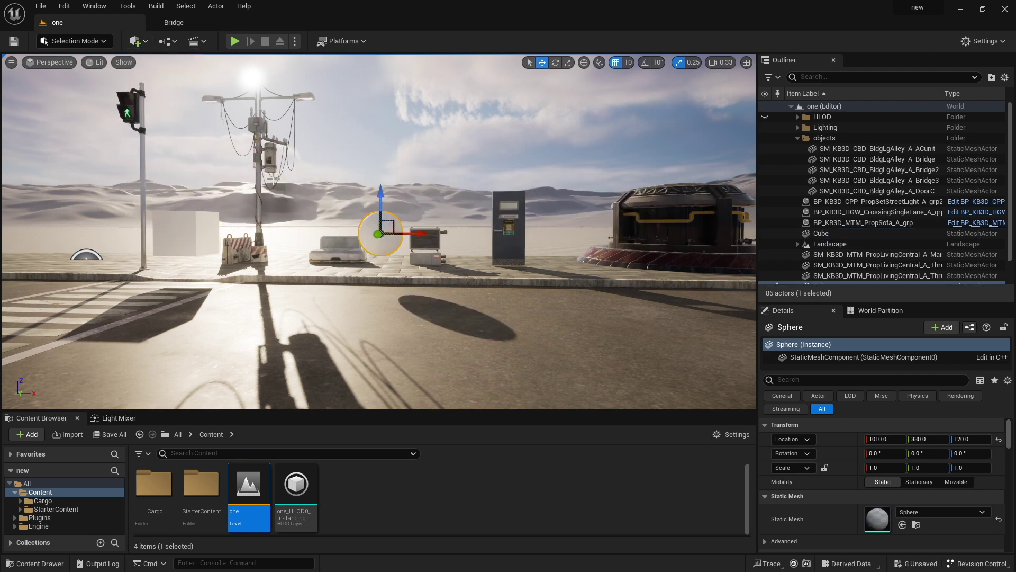
pyautogui.moveTo(415, 233); pyautogui.dragTo(246, 234)
pyautogui.press('f')
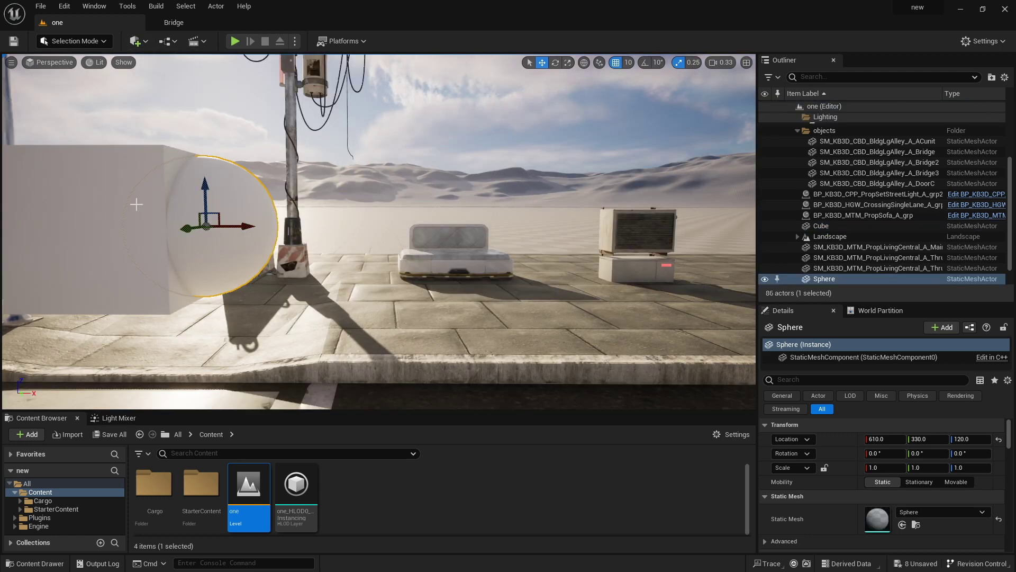
# Step: Duplicate the cube along the X axis and slide the copy back toward the original
pyautogui.click(136, 204)
pyautogui.press('f')
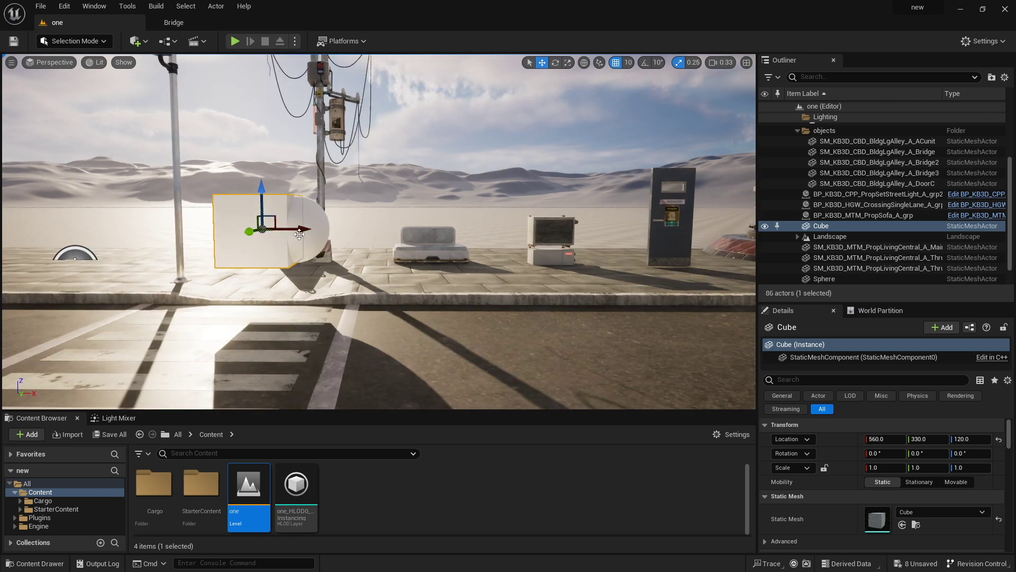
pyautogui.keyDown('alt'); pyautogui.moveTo(299, 228); pyautogui.dragTo(438, 242); pyautogui.keyUp('alt')
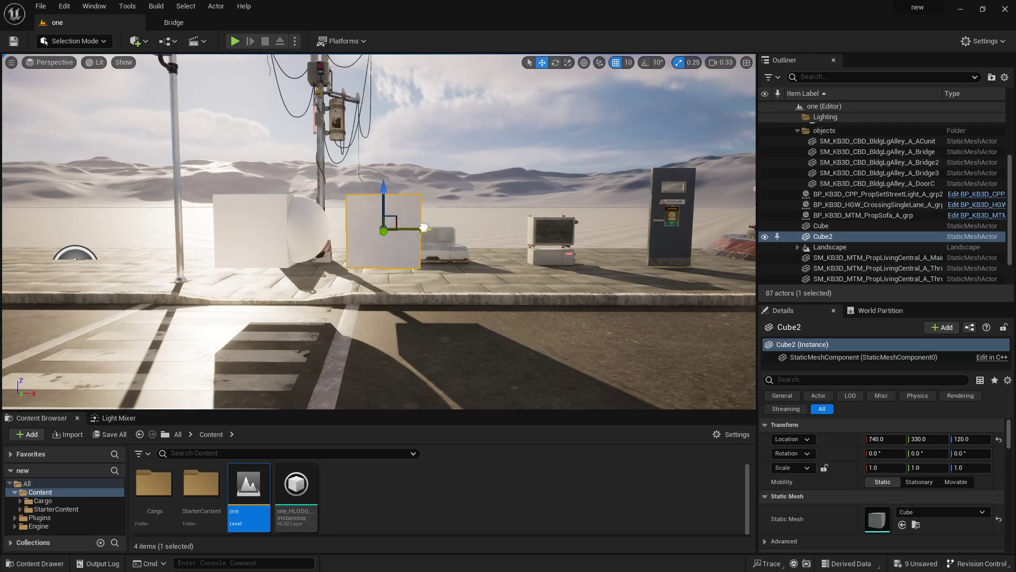
pyautogui.moveTo(424, 227); pyautogui.dragTo(378, 228)
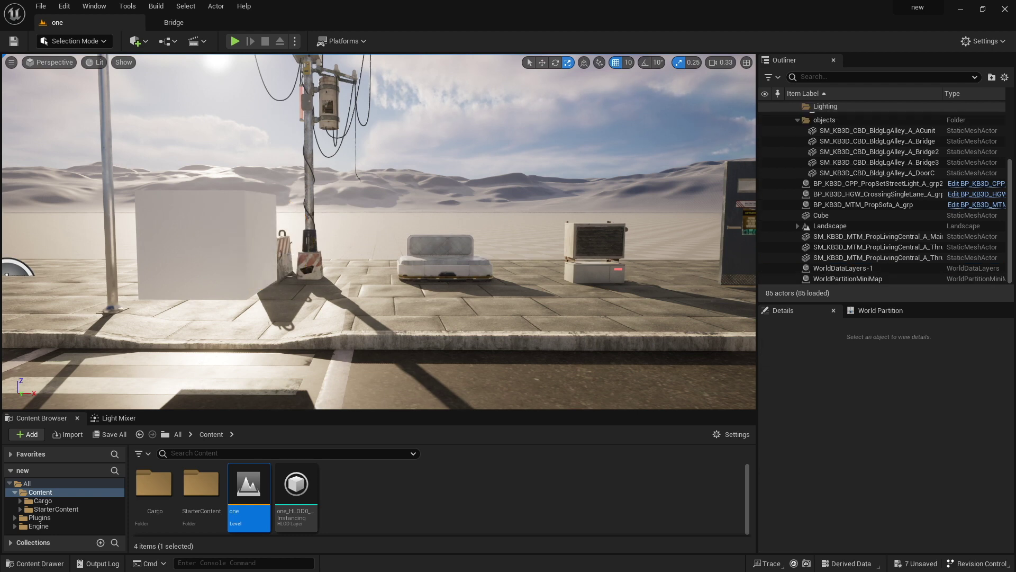
# Step: Delete the remaining cube from the level
pyautogui.click(220, 251)
pyautogui.press('Delete')
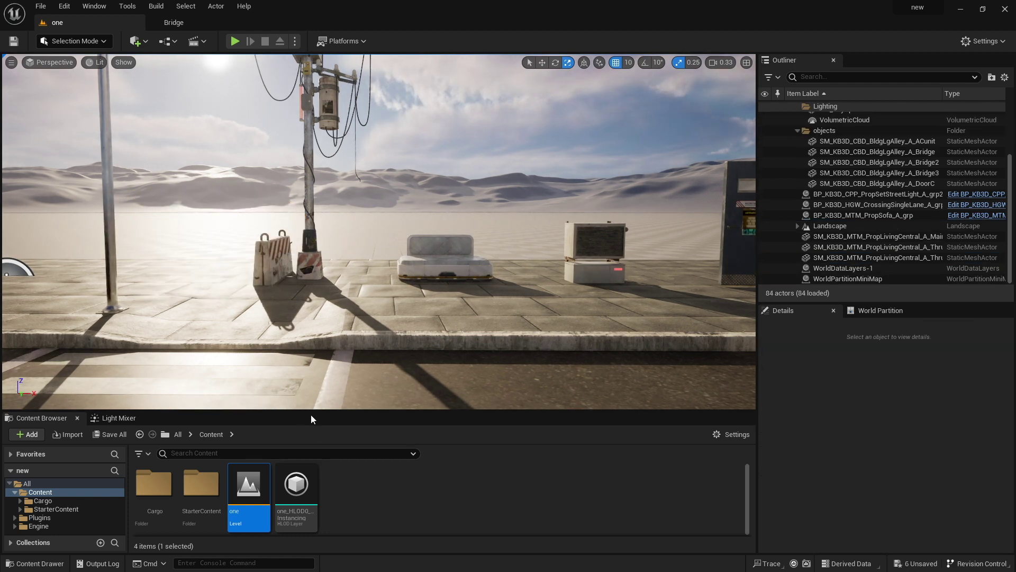
# Step: Close the Content Browser, restore it to the layout from the Content Drawer, and dock it beside the Light Mixer
pyautogui.moveTo(310, 416); pyautogui.dragTo(36, 226)
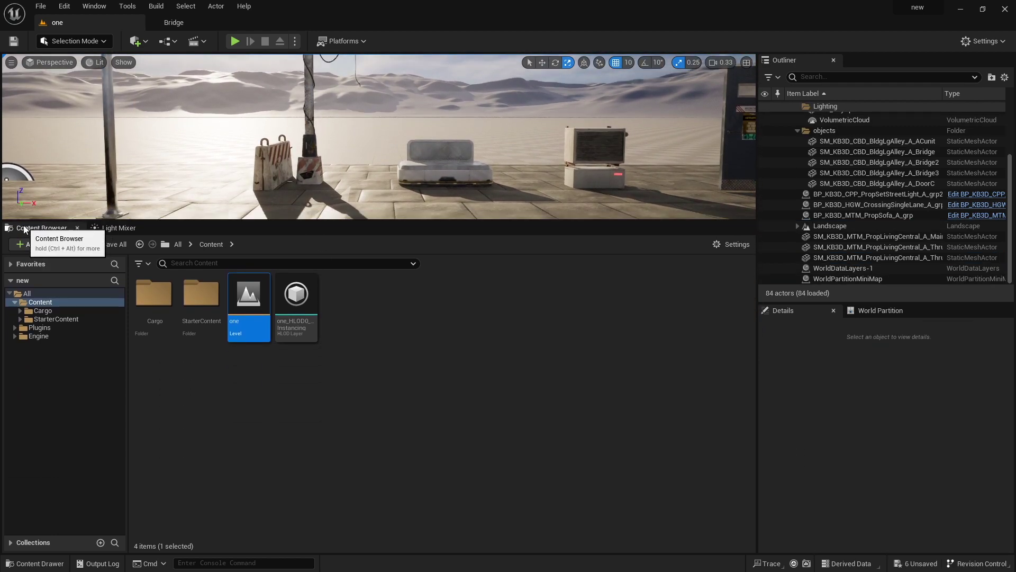
pyautogui.click(77, 228)
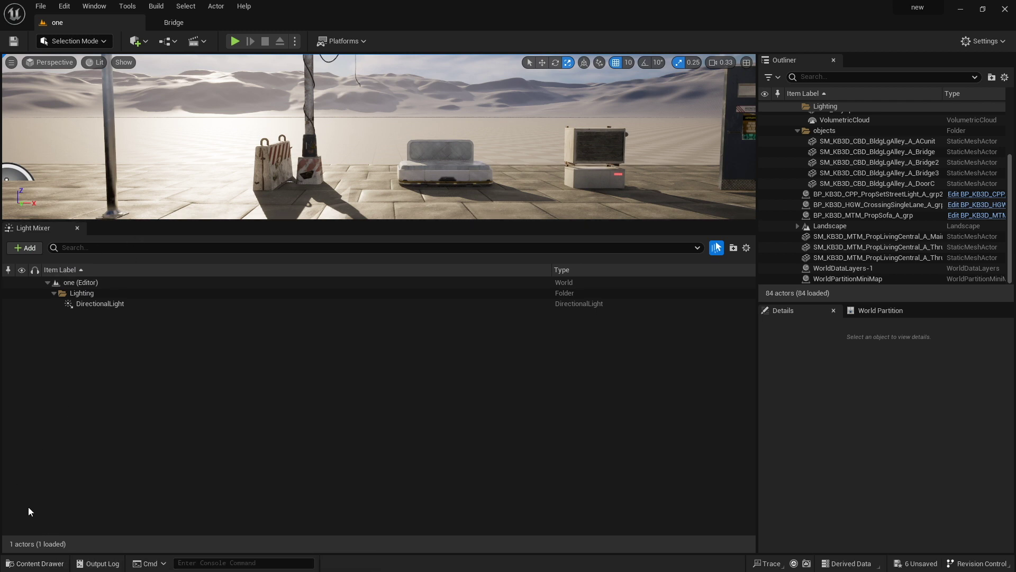
pyautogui.click(35, 563)
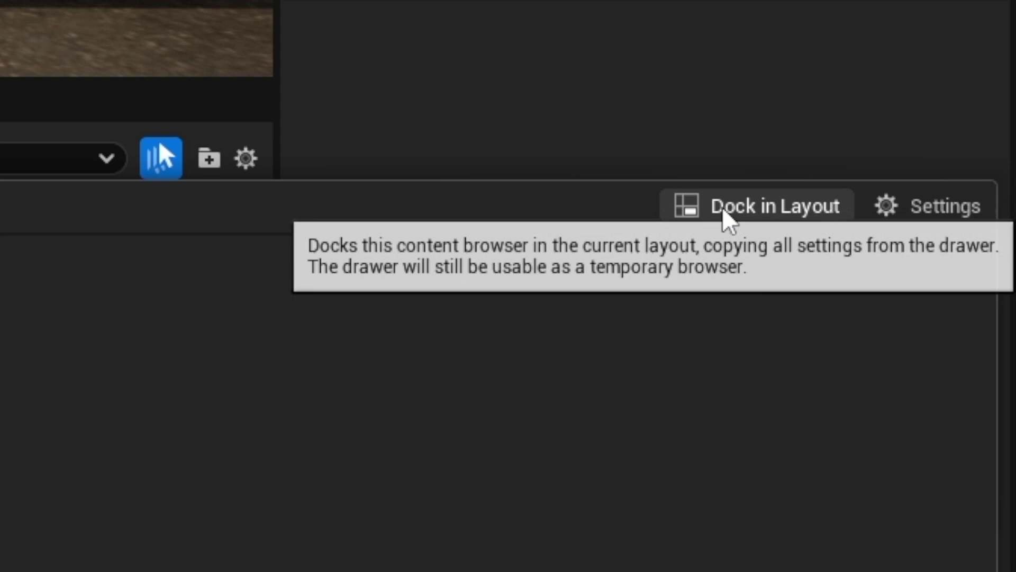
pyautogui.click(723, 208)
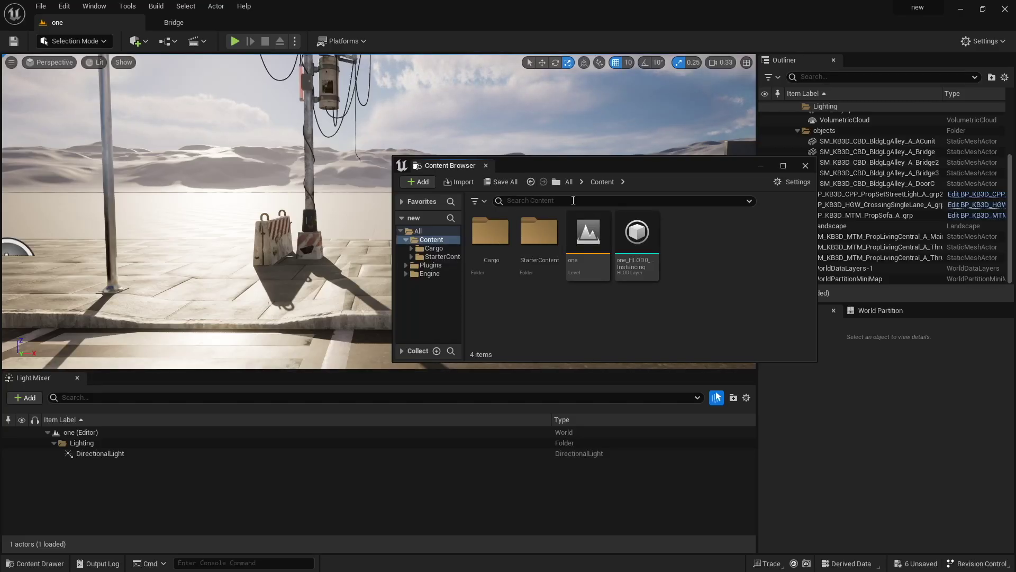
pyautogui.moveTo(462, 165); pyautogui.dragTo(54, 378)
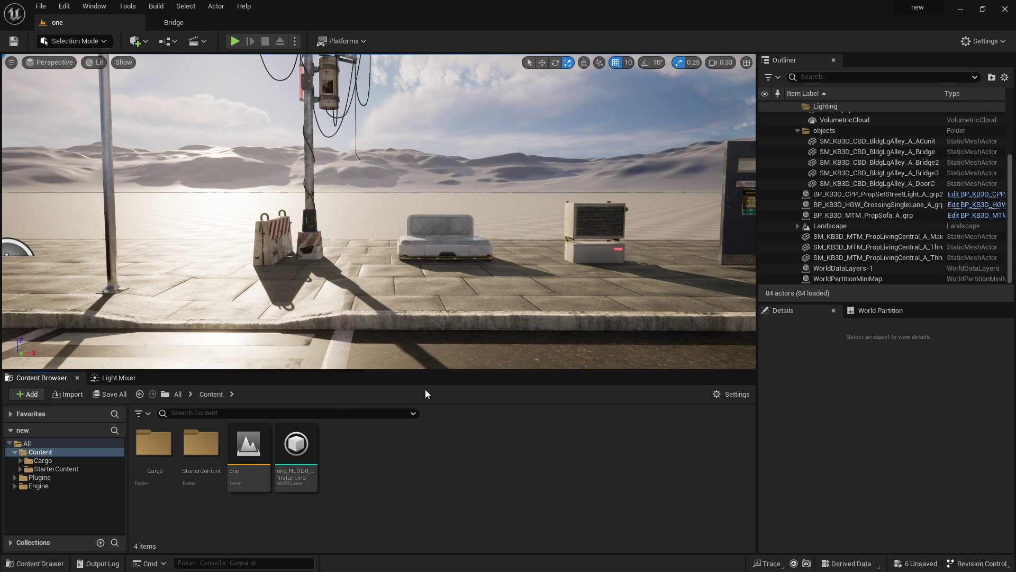
# Step: Float the Light Mixer, dock the Content Browser across the full window width, and re-dock the Light Mixer beside it
pyautogui.click(128, 378)
pyautogui.moveTo(125, 381); pyautogui.dragTo(368, 160)
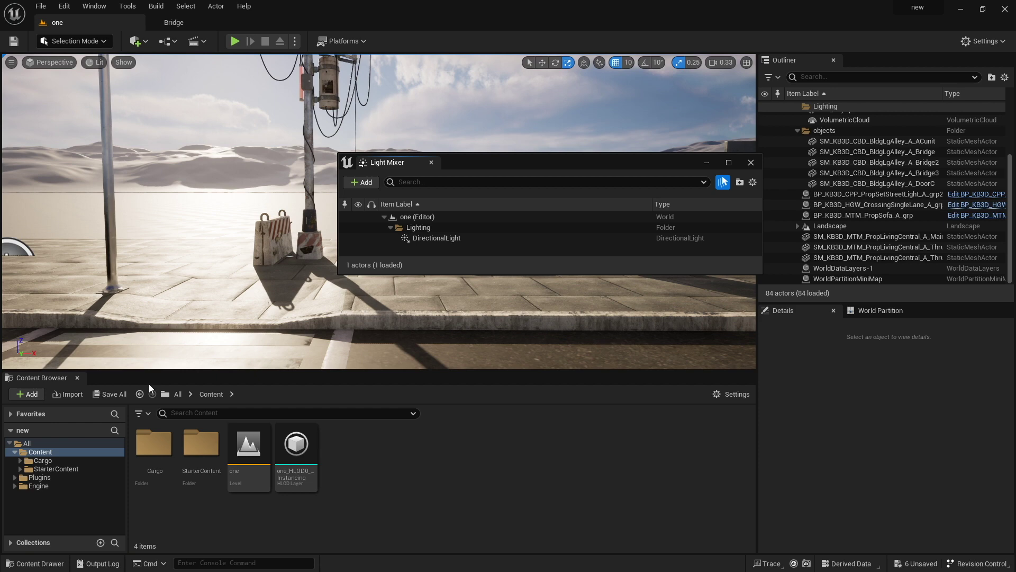
pyautogui.moveTo(42, 377); pyautogui.dragTo(70, 537)
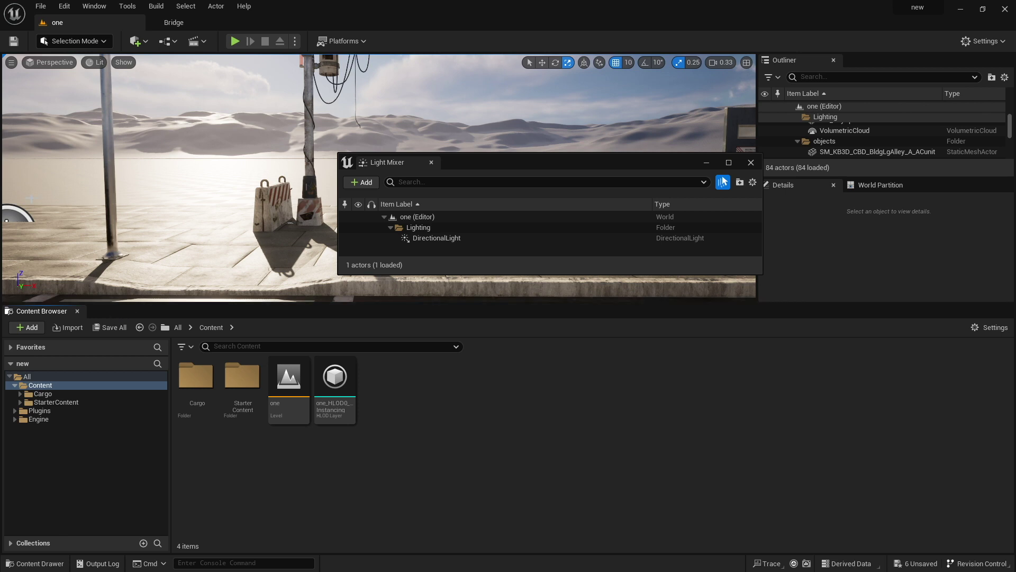
pyautogui.moveTo(375, 161); pyautogui.dragTo(130, 311)
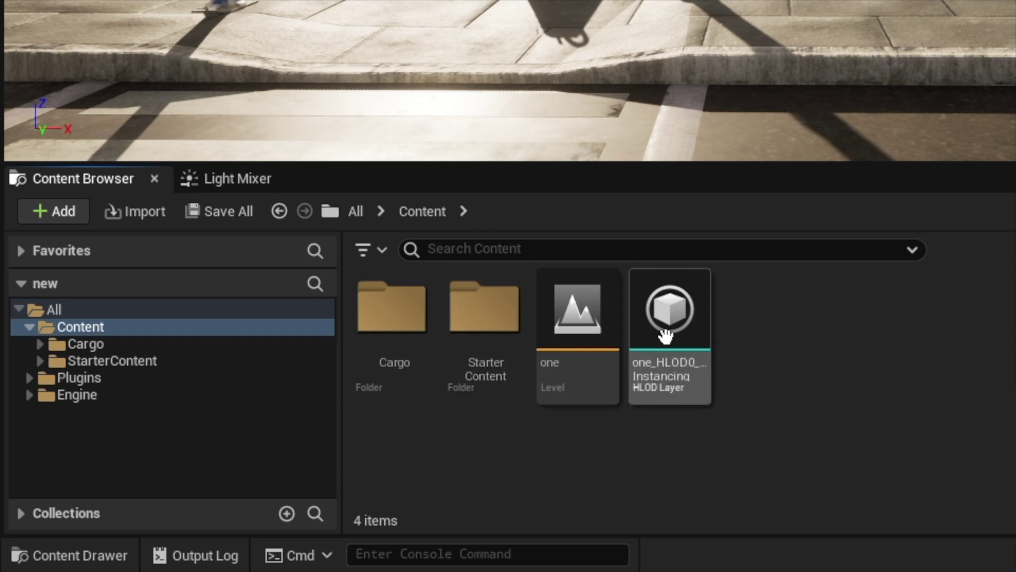
# Step: Try to save all unsaved levels and assets
pyautogui.moveTo(688, 106); pyautogui.dragTo(714, 79, button='right')
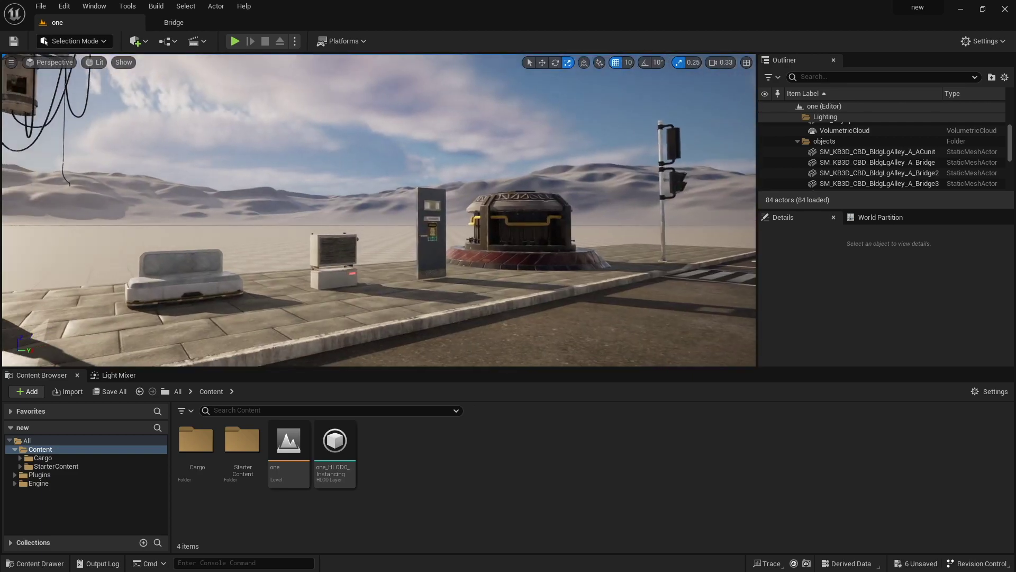
pyautogui.moveTo(277, 213); pyautogui.dragTo(175, 233, button='right')
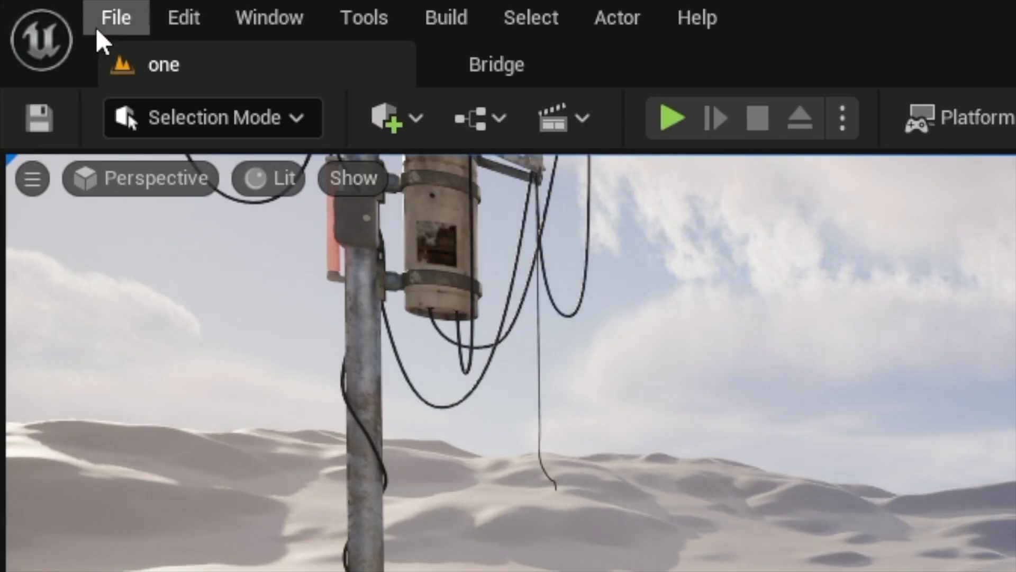
pyautogui.click(35, 9)
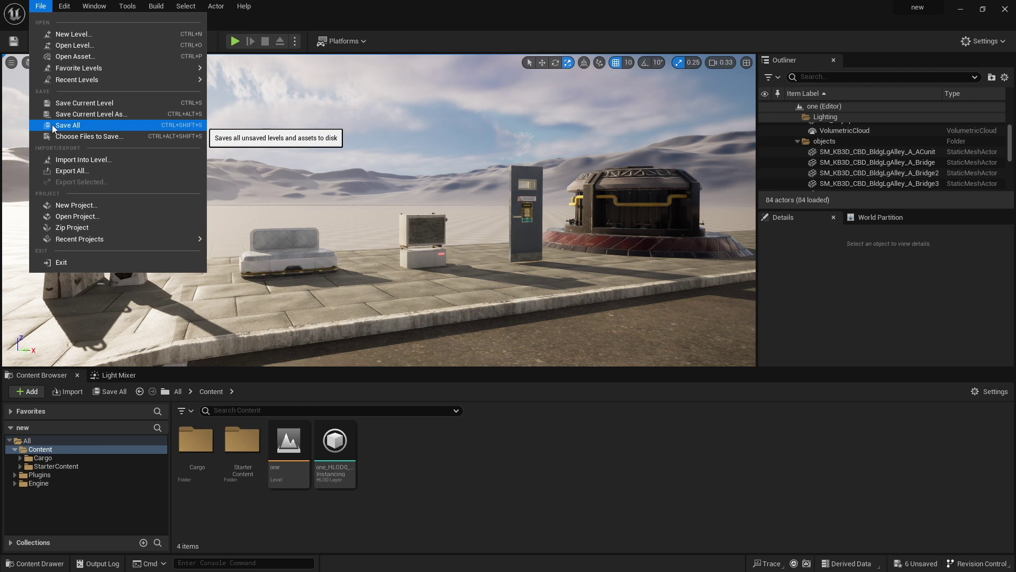
pyautogui.click(52, 125)
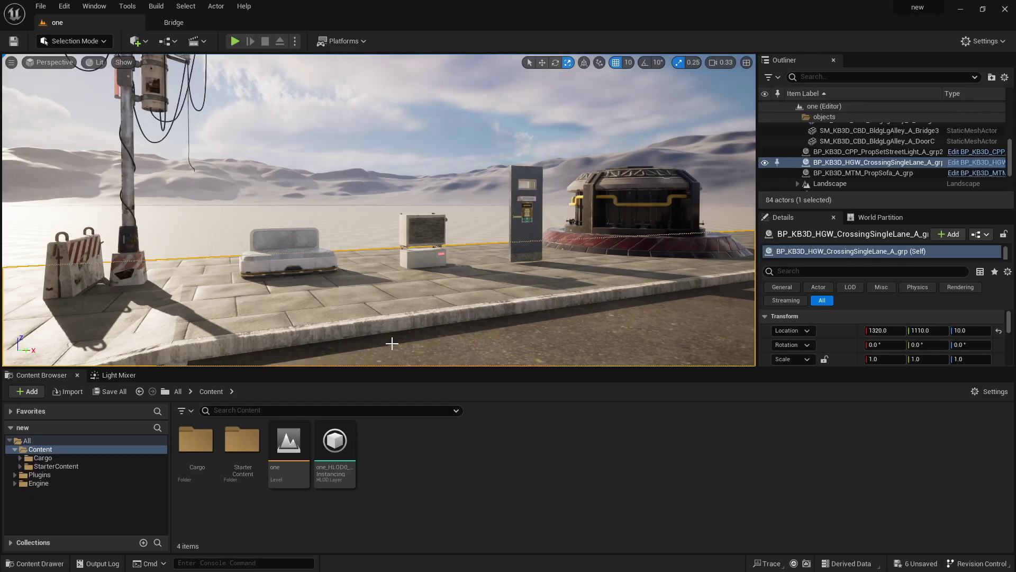
# Step: Open the StarterContent Architecture folder and place Wall_400x400 on the road in front of the sidewalk
pyautogui.press('s')
pyautogui.moveTo(331, 305); pyautogui.dragTo(553, 256, button='right')
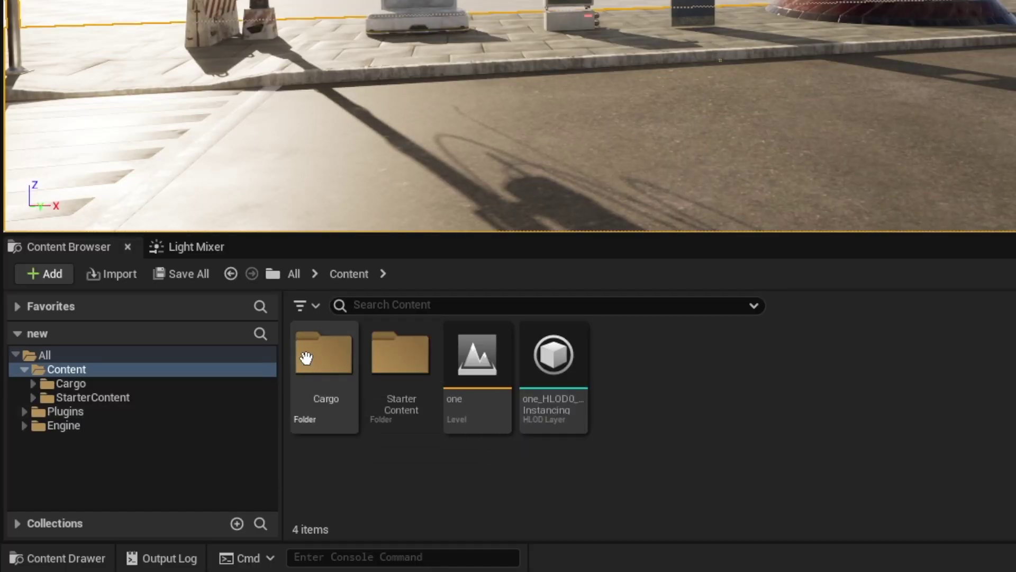
pyautogui.doubleClick(412, 348)
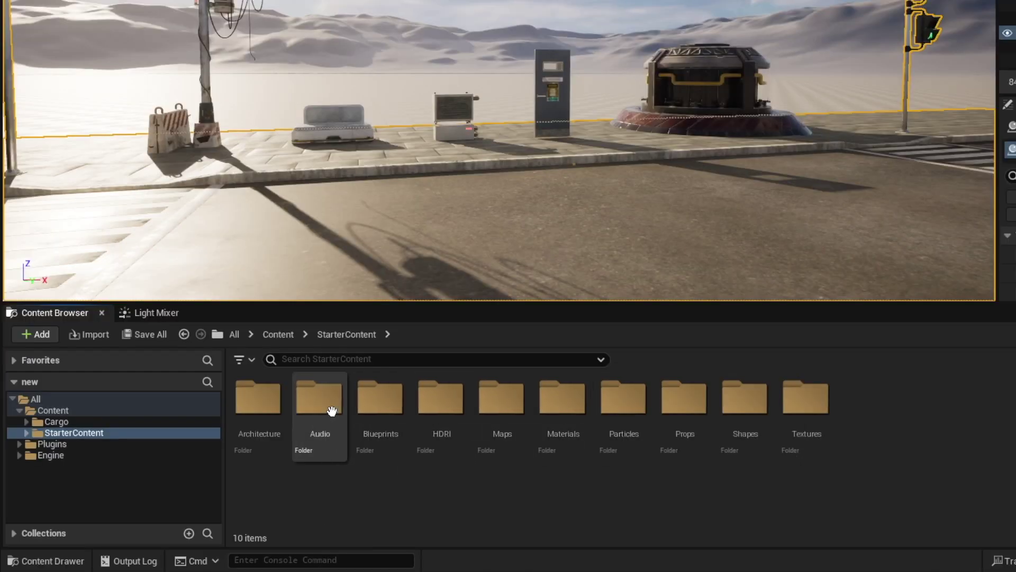
pyautogui.doubleClick(265, 411)
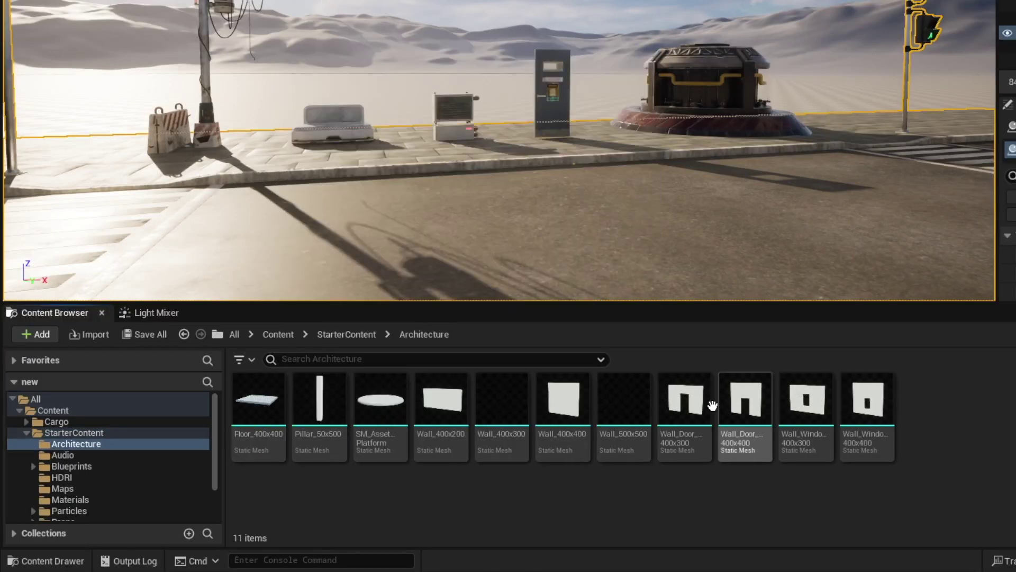
pyautogui.moveTo(563, 405); pyautogui.dragTo(660, 223)
# Step: Place Wall_Door_400x300 and Wall_Window_400x300 next to the solid wall so they continue its line along X
pyautogui.moveTo(682, 398); pyautogui.dragTo(422, 234)
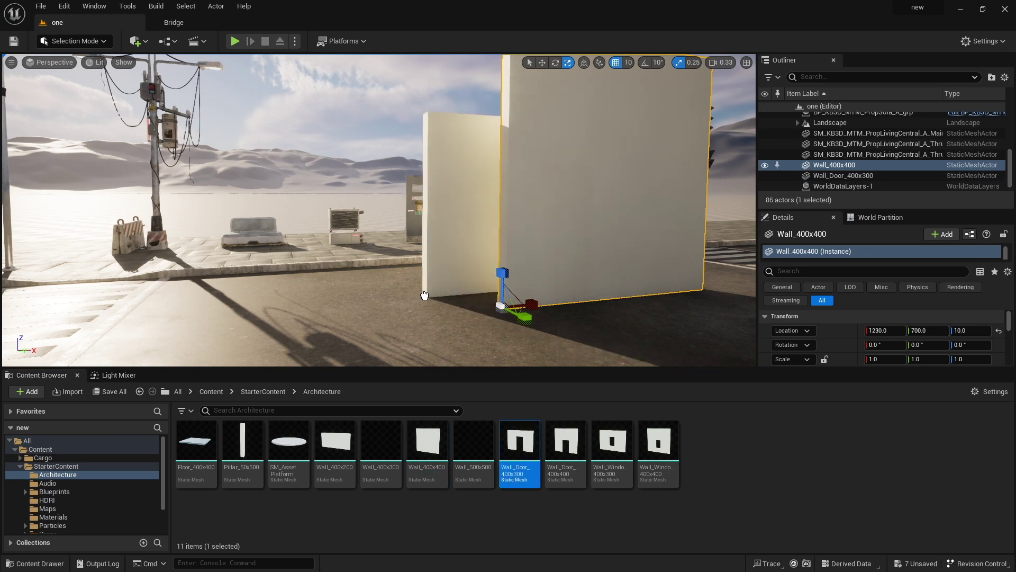
pyautogui.moveTo(321, 315); pyautogui.dragTo(220, 338)
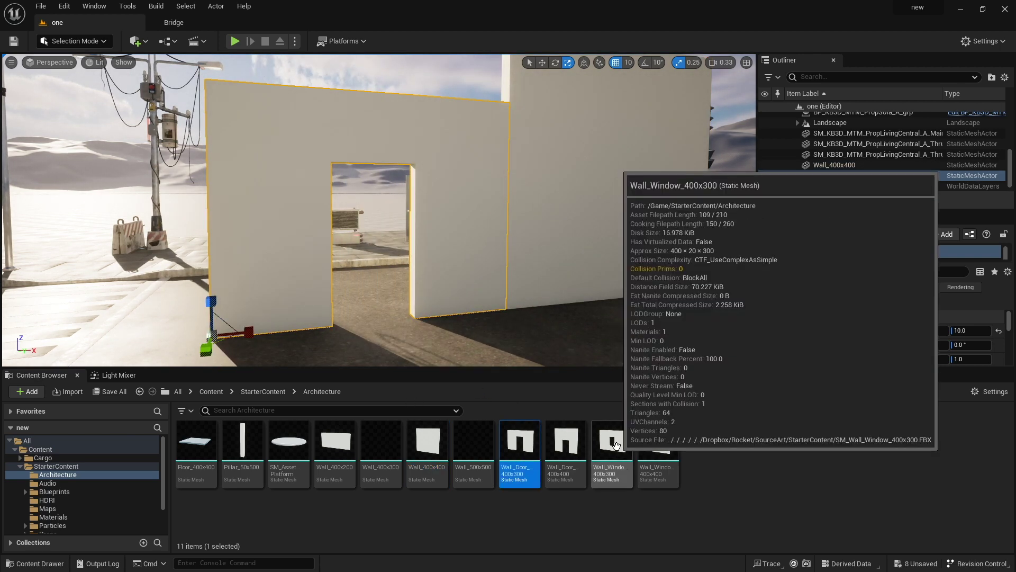
pyautogui.moveTo(612, 445); pyautogui.dragTo(42, 319)
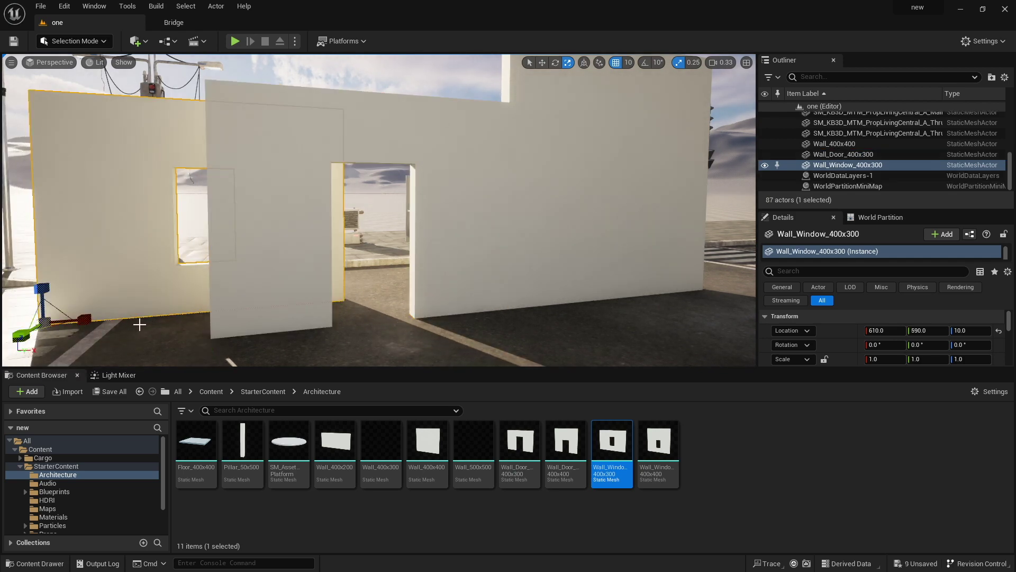
pyautogui.scroll(-5, 448, 284)
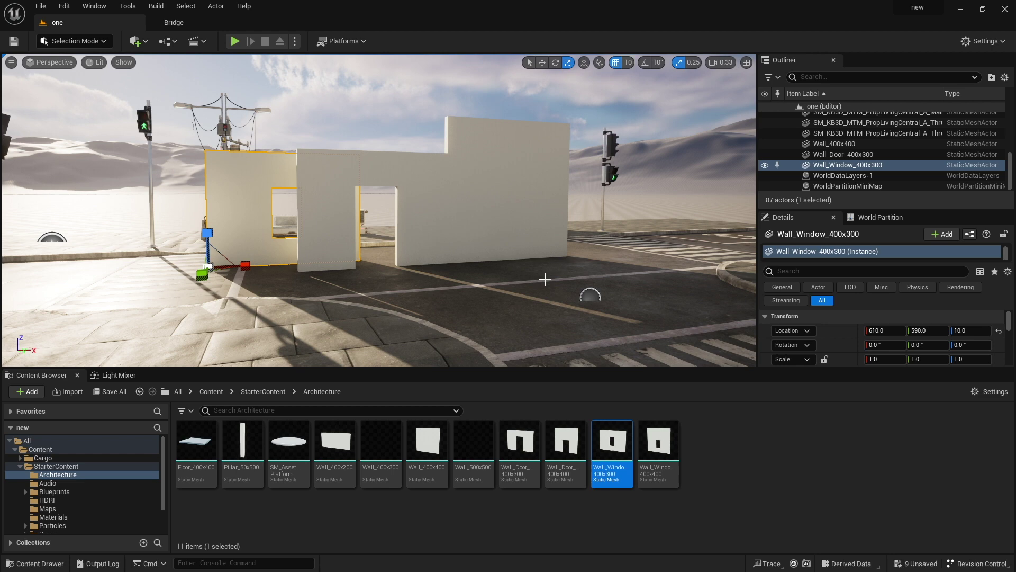
# Step: Place a second Wall_400x400, rotated about 97° around Z, and move it to form a corner with the first solid wall
pyautogui.moveTo(427, 442); pyautogui.dragTo(575, 321)
pyautogui.press('e')
pyautogui.press('w')
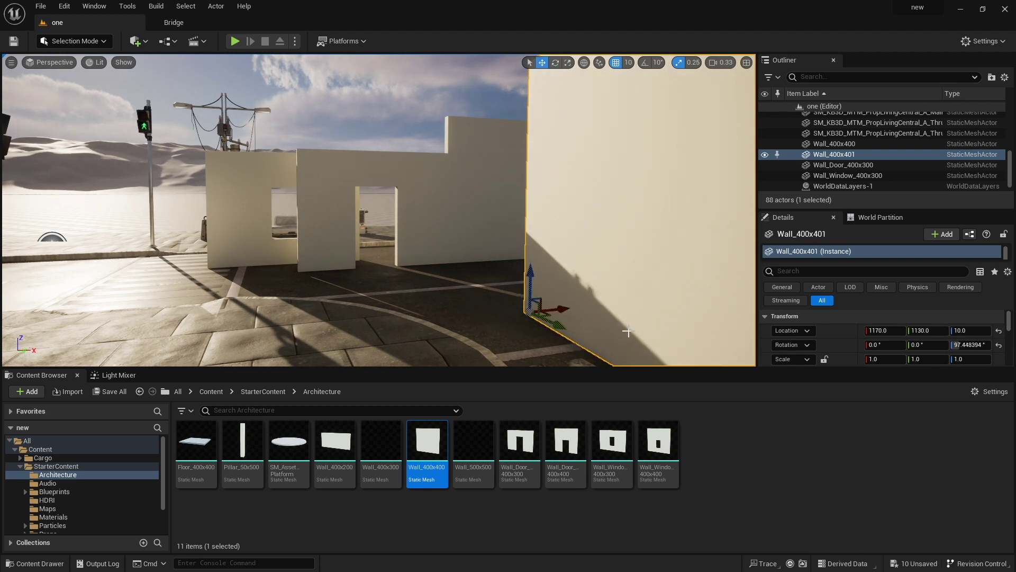
pyautogui.moveTo(626, 331); pyautogui.dragTo(683, 331, button='right')
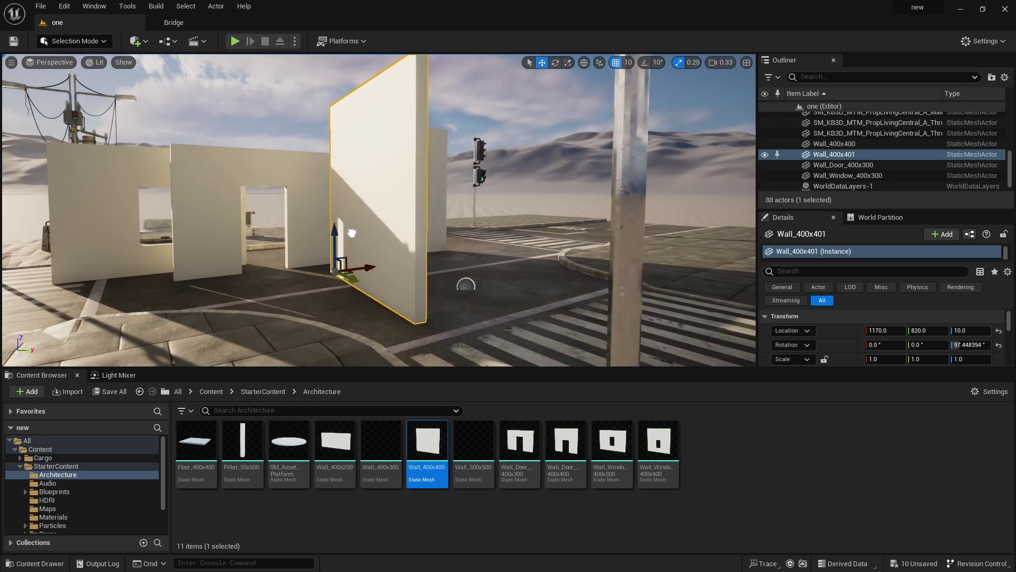
pyautogui.moveTo(356, 271); pyautogui.dragTo(332, 266)
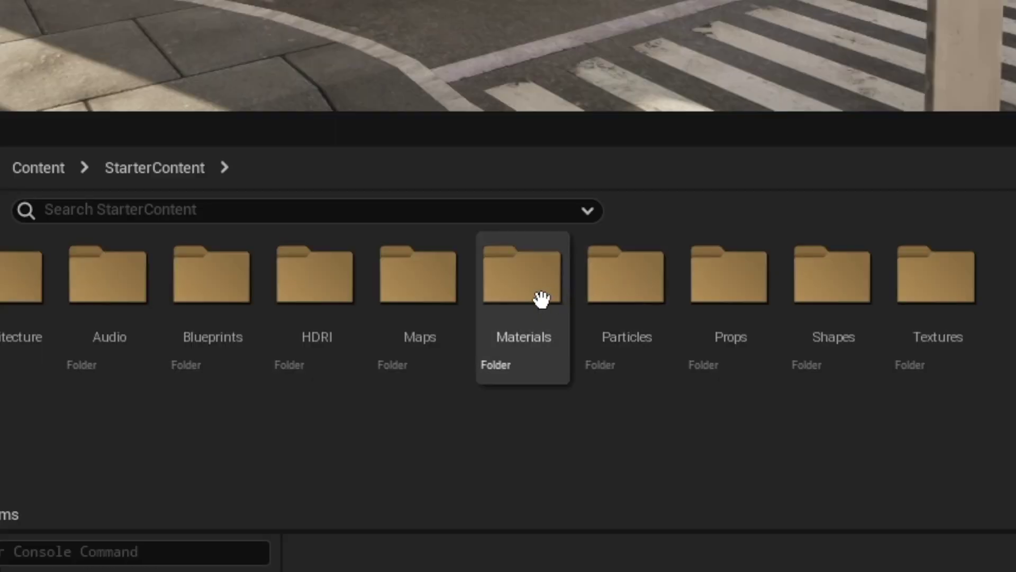
# Step: Open the StarterContent Props folder and place SM_Chair on the road inside the walls
pyautogui.doubleClick(700, 304)
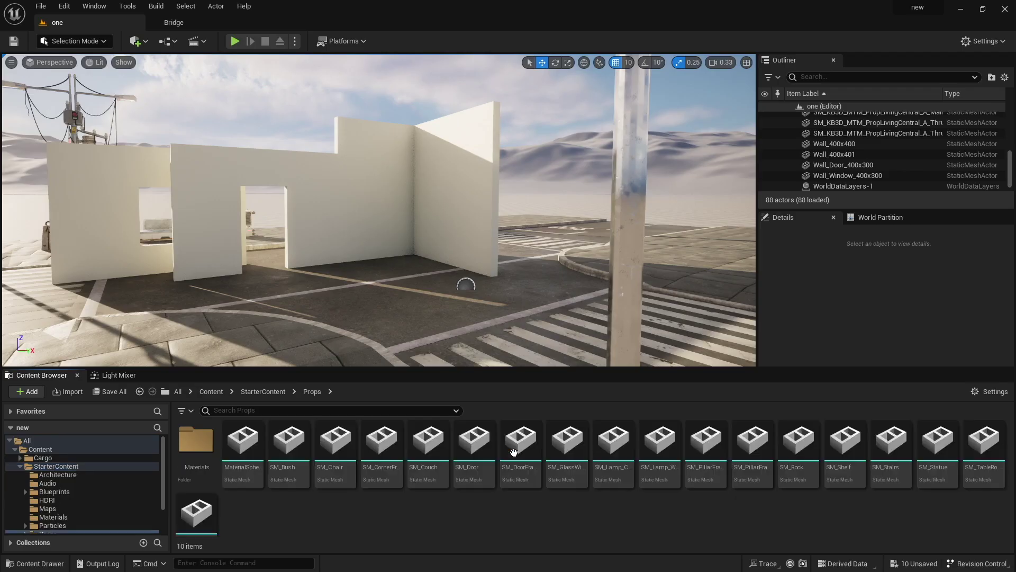
pyautogui.click(343, 442)
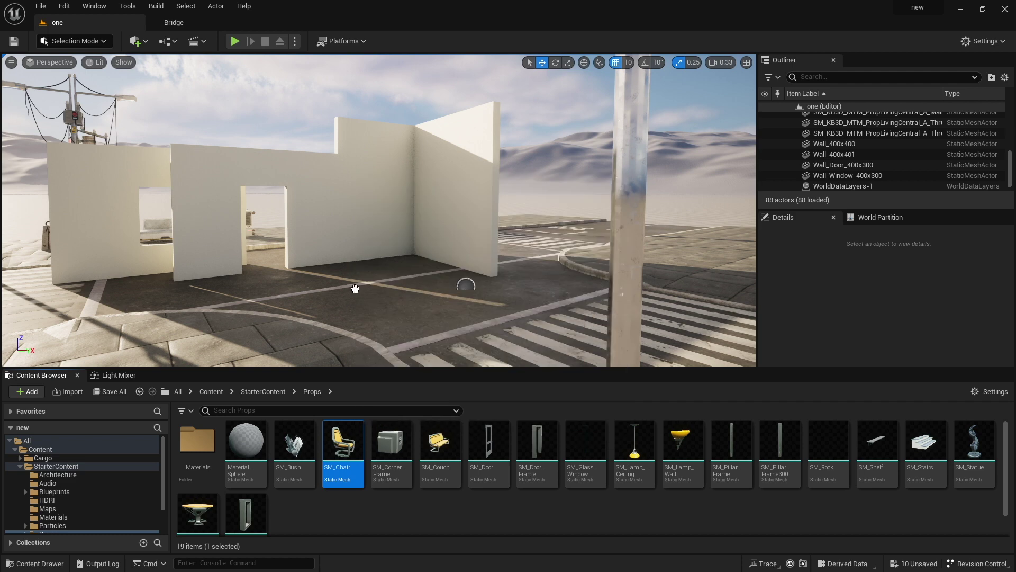
pyautogui.moveTo(355, 288)
pyautogui.mouseDown()
pyautogui.moveTo(374, 292)
pyautogui.moveTo(354, 273)
pyautogui.mouseUp()
# Step: Place SM_Couch and SM_TableRound on the ground near the chair
pyautogui.click(439, 425)
pyautogui.moveTo(439, 425); pyautogui.dragTo(471, 317)
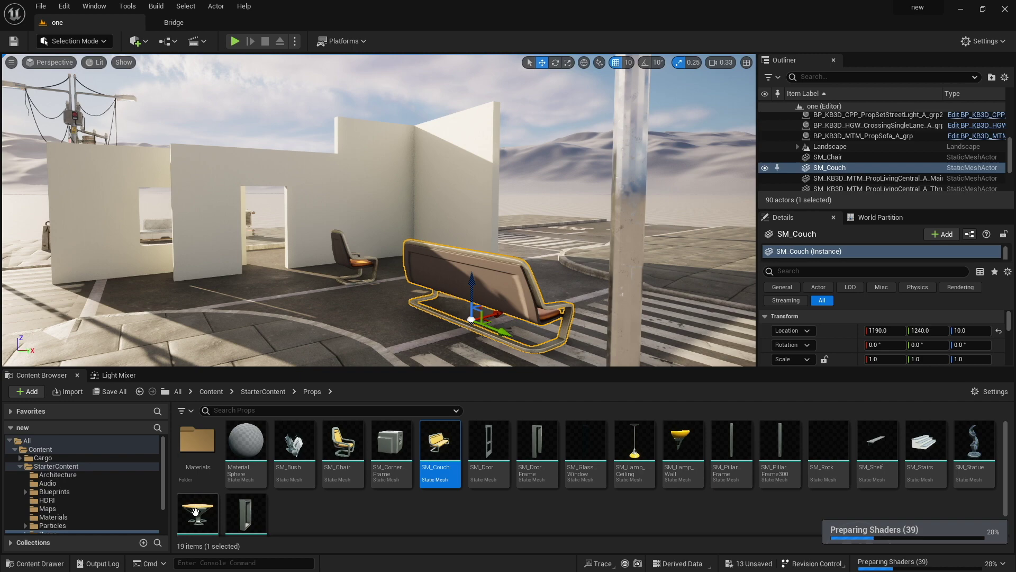
pyautogui.moveTo(195, 512); pyautogui.dragTo(307, 314)
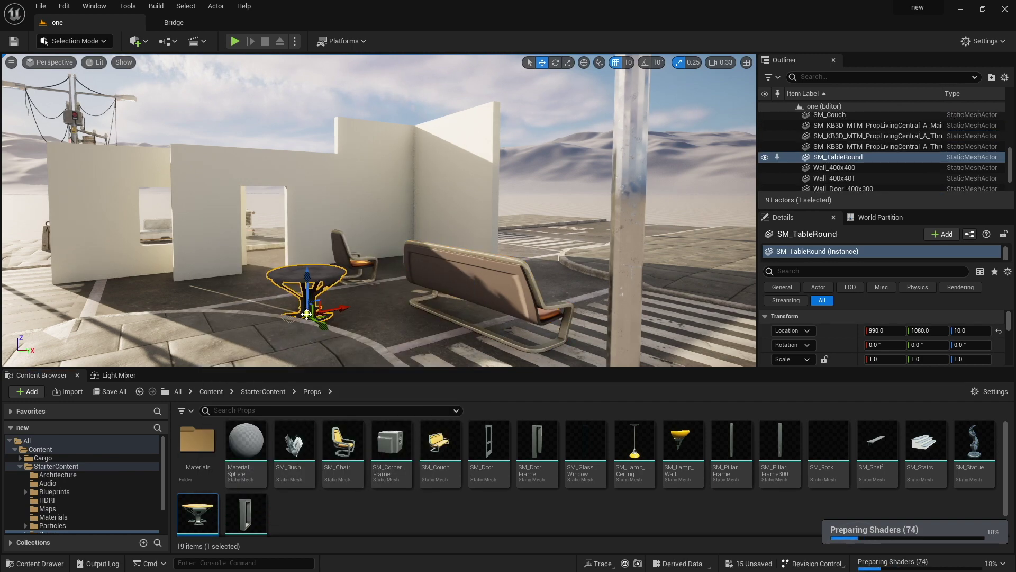
pyautogui.press('d')
pyautogui.moveTo(307, 315); pyautogui.dragTo(333, 312, button='right')
pyautogui.press('a')
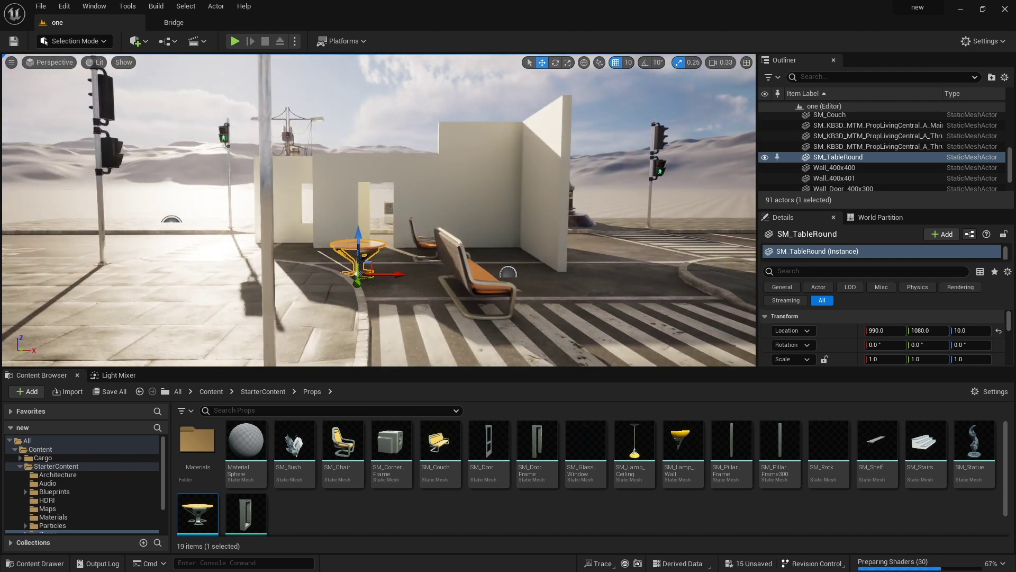
pyautogui.moveTo(438, 348); pyautogui.dragTo(439, 348, button='right')
pyautogui.press('a')
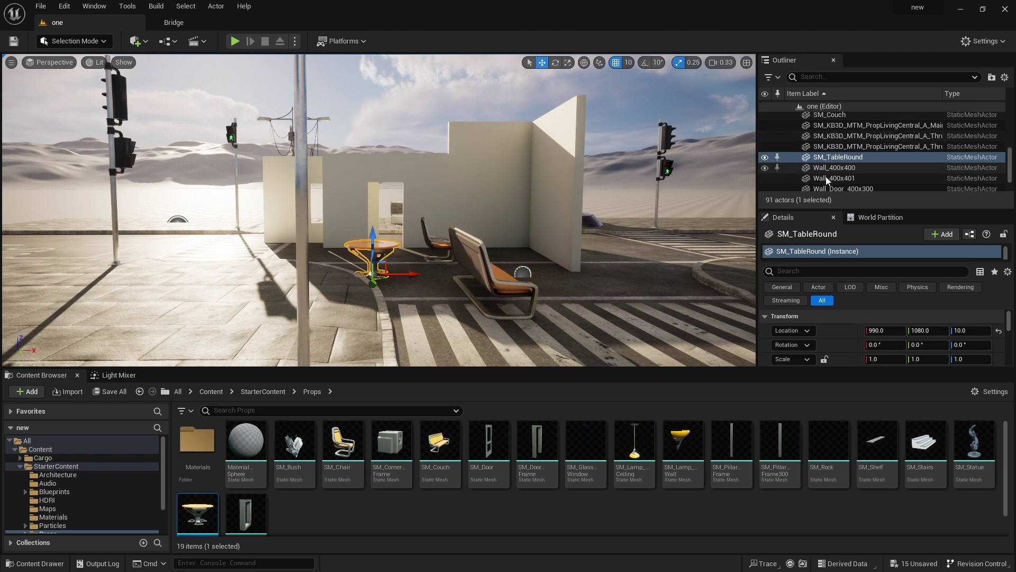
# Step: Undo the placement of the walls and furniture, and clear the selection
pyautogui.scroll(3, 824, 167)
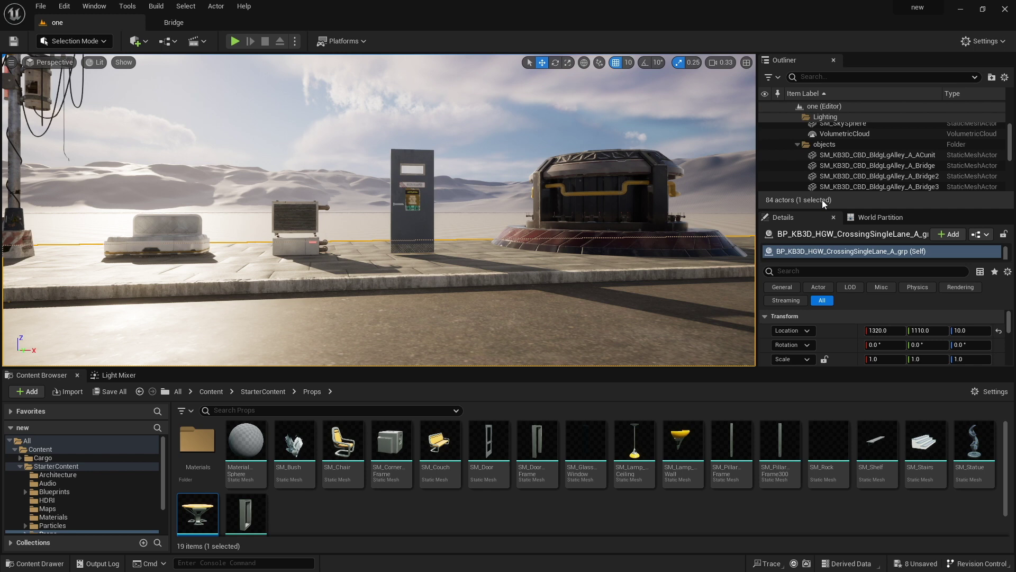
pyautogui.press('Escape')
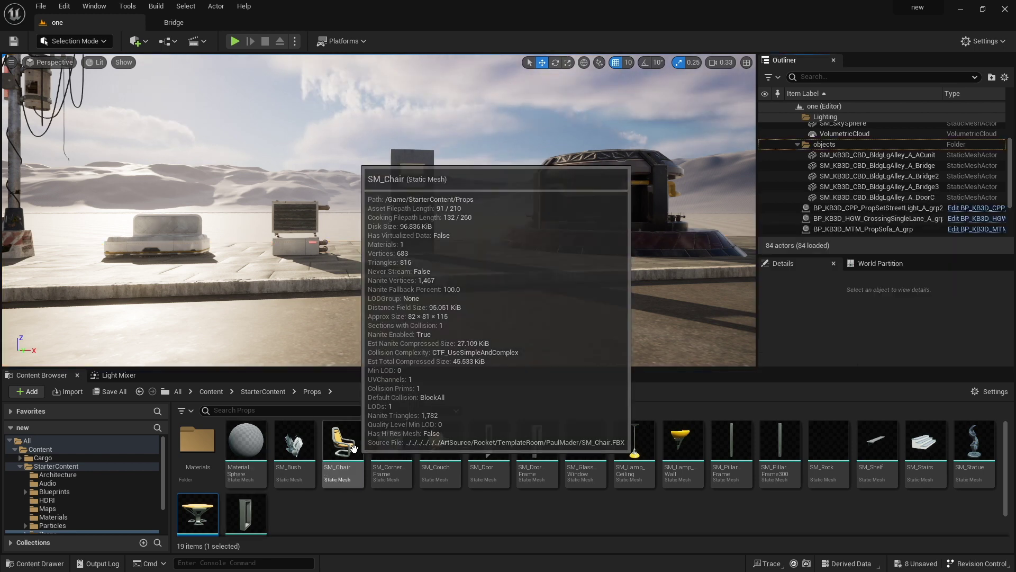
# Step: Place SM_Chair on the road, locate it in the Outliner, and remove it again
pyautogui.moveTo(343, 444); pyautogui.dragTo(391, 314)
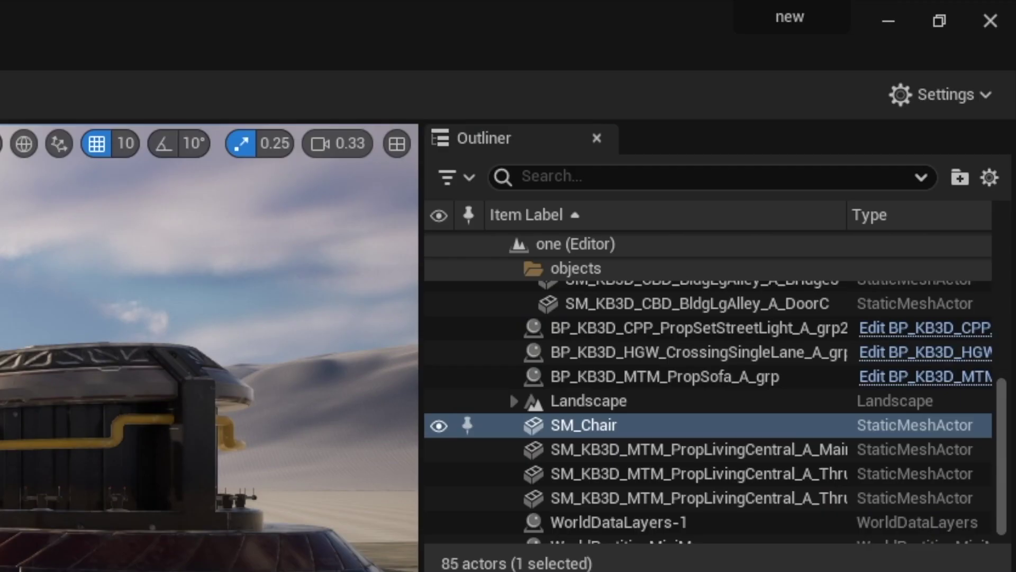
pyautogui.scroll(3, 839, 173)
pyautogui.scroll(-3, 593, 368)
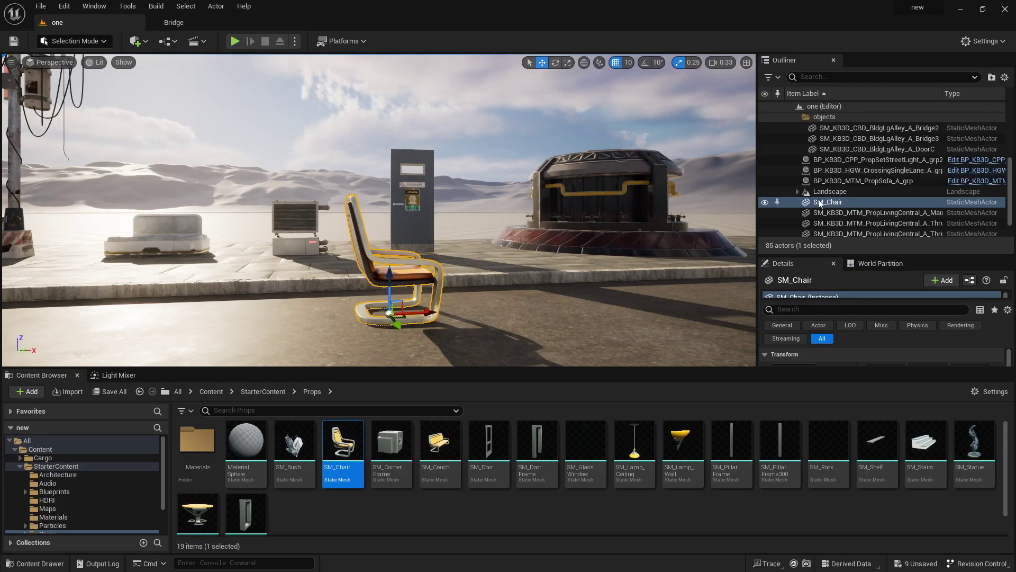
pyautogui.press('Delete')
# Step: Make the objects folder the current folder in the Outliner
pyautogui.scroll(3, 813, 202)
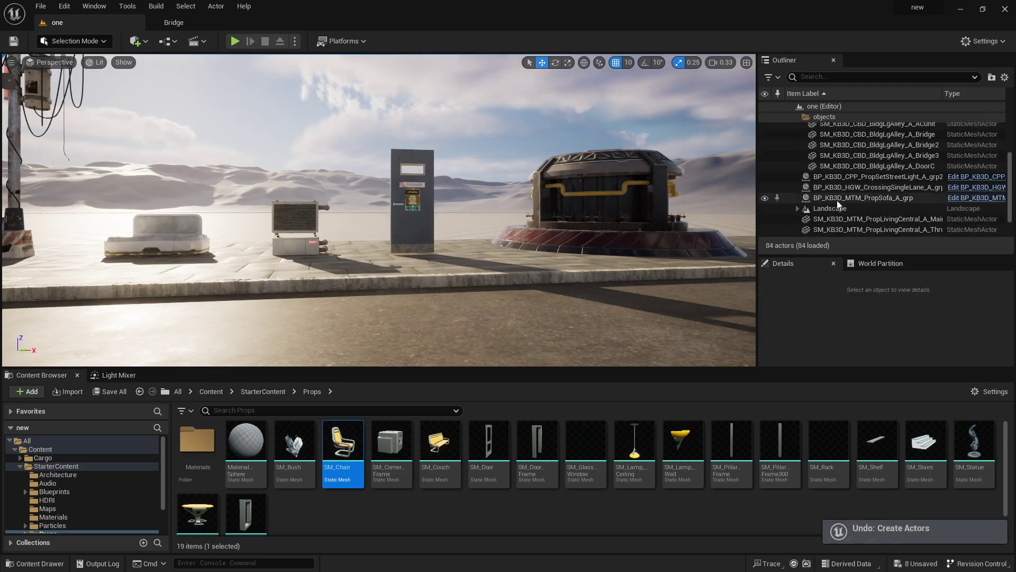
pyautogui.click(813, 202)
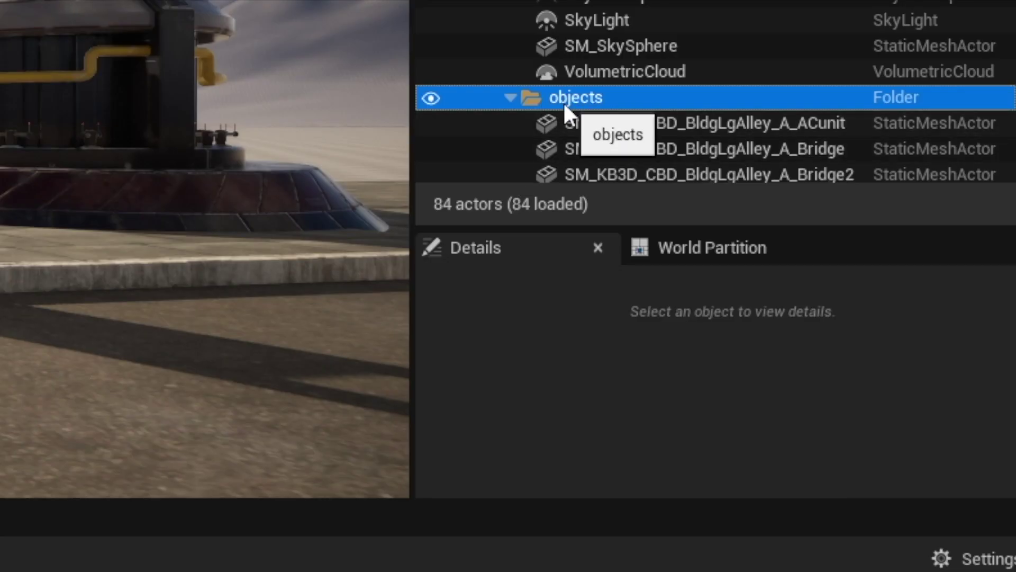
pyautogui.rightClick(819, 204)
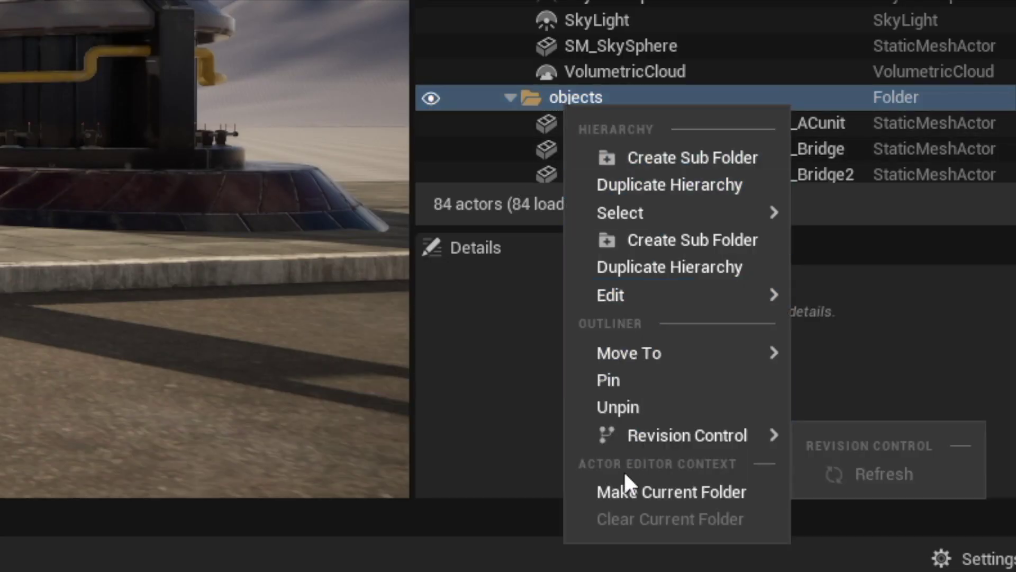
pyautogui.click(625, 492)
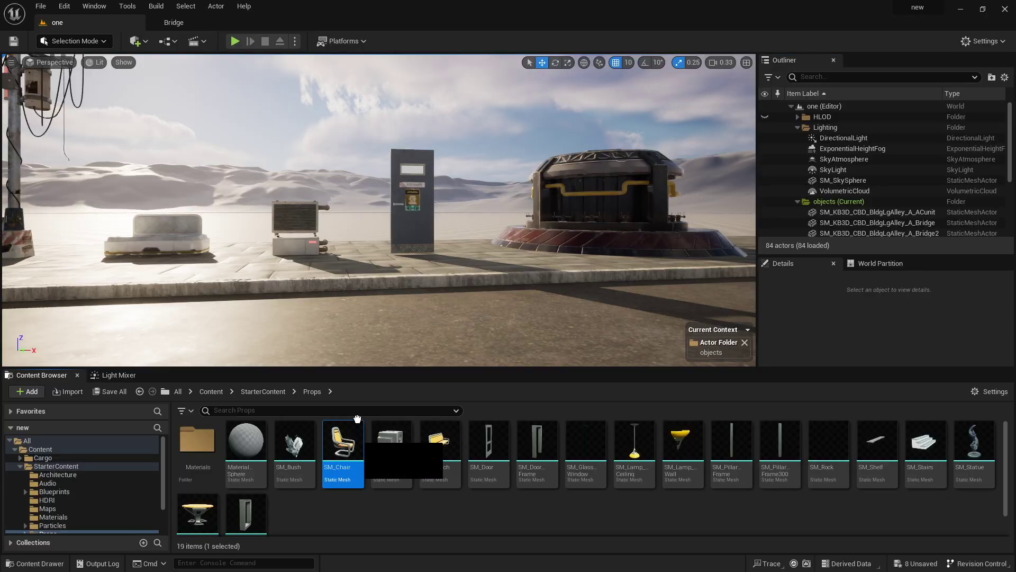
# Step: Place SM_Chair and SM_CornerFrame on the road in front of the props, and remove the corner frame again
pyautogui.moveTo(341, 452); pyautogui.dragTo(384, 316)
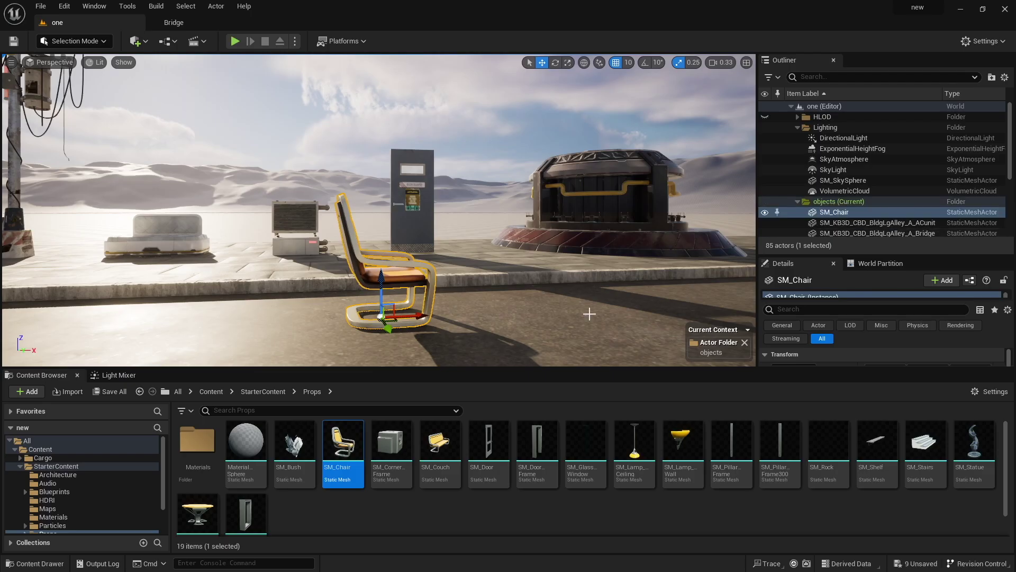
pyautogui.moveTo(387, 441); pyautogui.dragTo(500, 311)
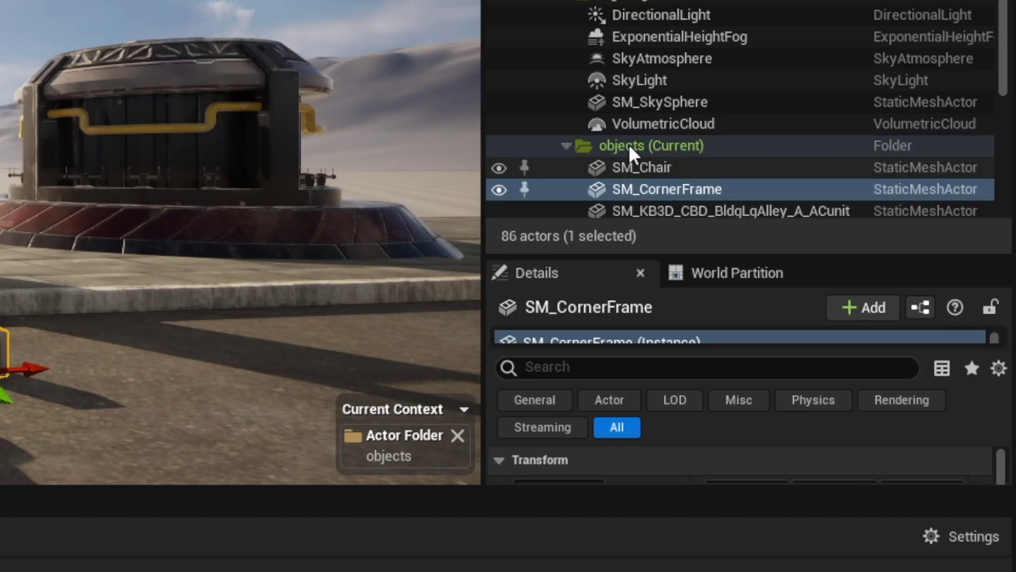
pyautogui.press('Delete')
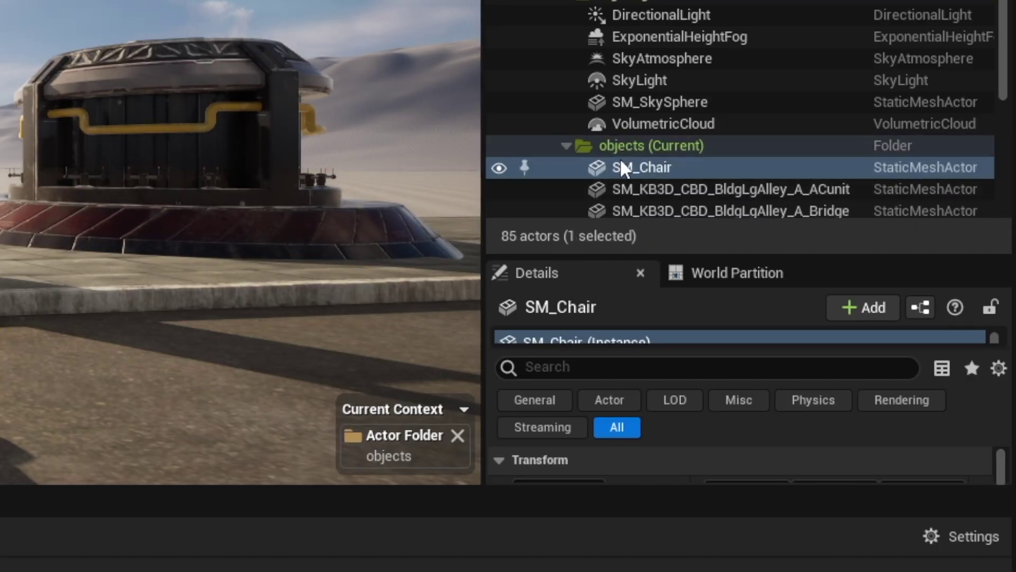
# Step: Clear the objects folder as current folder and place SM_CornerFrame on the road beside the chair
pyautogui.rightClick(612, 143)
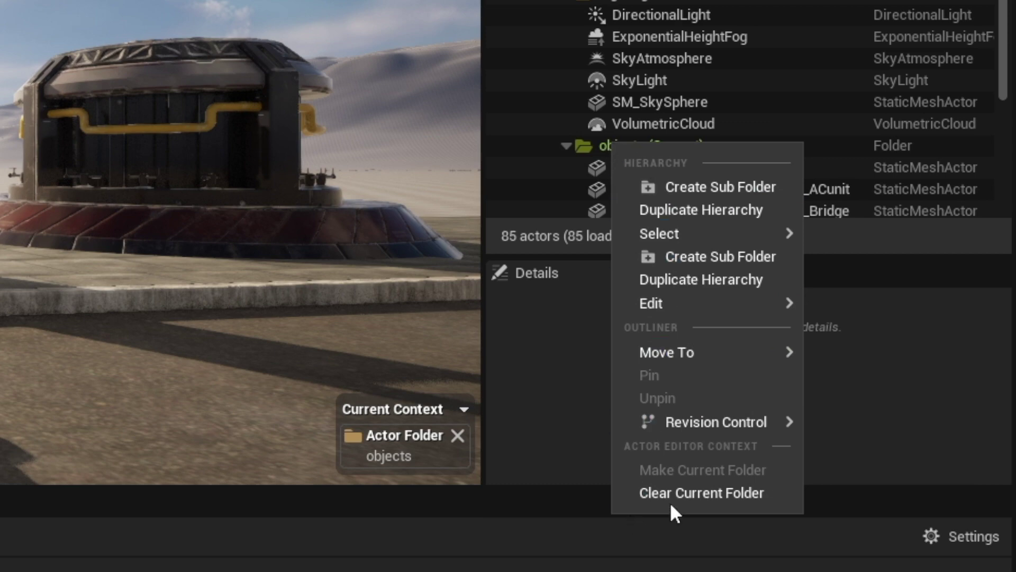
pyautogui.click(681, 491)
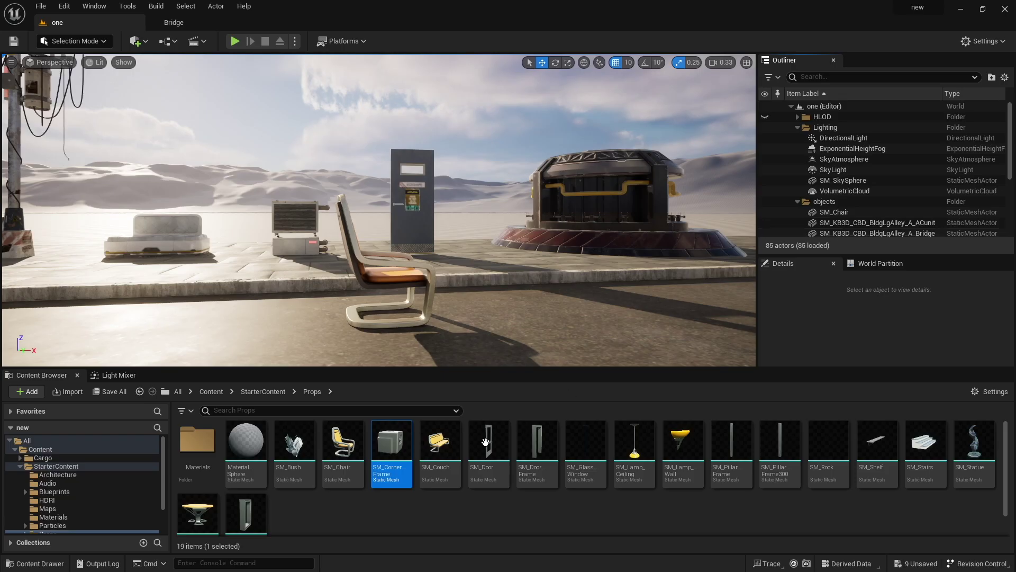
pyautogui.moveTo(380, 454); pyautogui.dragTo(518, 312)
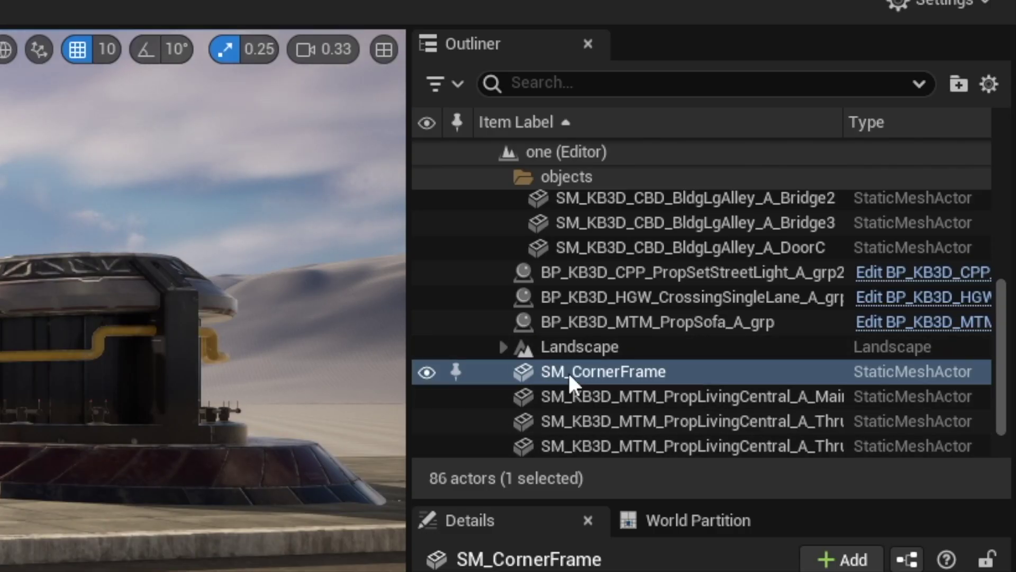
# Step: Locate SM_CornerFrame in the Outliner, and hide the objects folder's actors and show them again
pyautogui.scroll(5, 554, 394)
pyautogui.scroll(-4, 547, 396)
pyautogui.scroll(3, 805, 202)
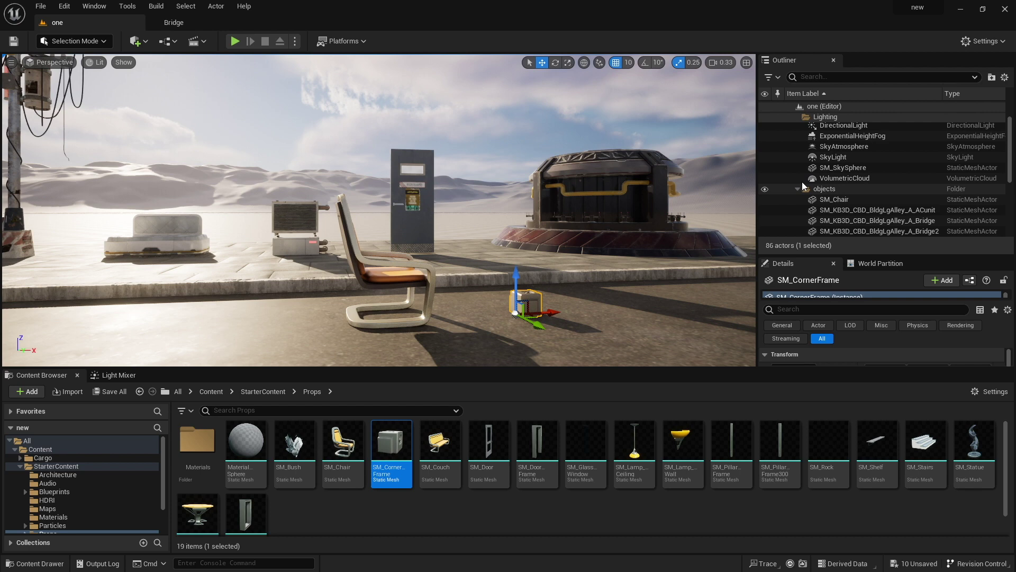
pyautogui.click(764, 189)
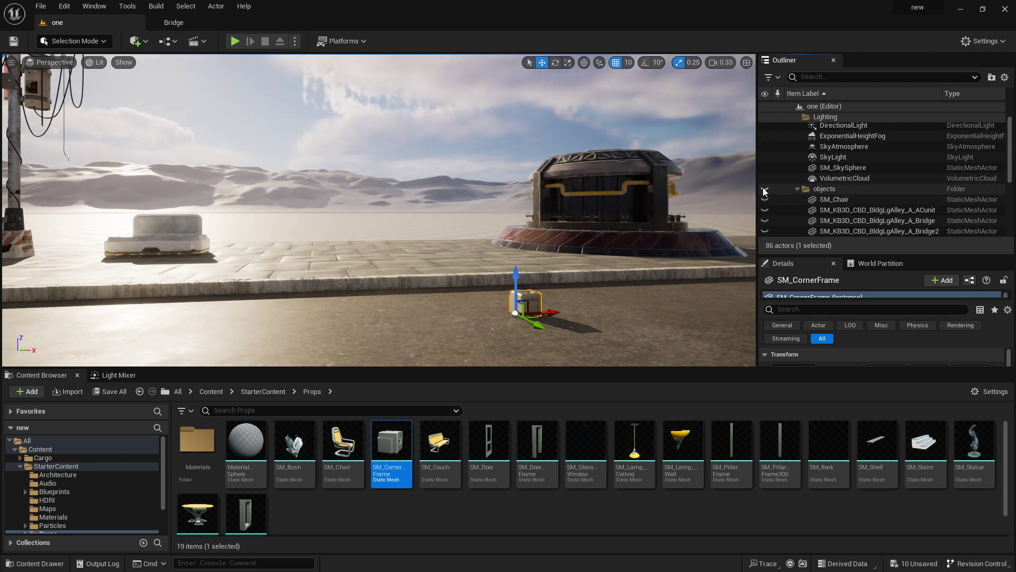
pyautogui.click(765, 190)
# Step: Place two more SM_Chair meshes and an SM_Couch in a row on the road, and check them in the Outliner
pyautogui.press('s')
pyautogui.moveTo(437, 244); pyautogui.dragTo(413, 248, button='right')
pyautogui.press('d')
pyautogui.moveTo(332, 443); pyautogui.dragTo(294, 281)
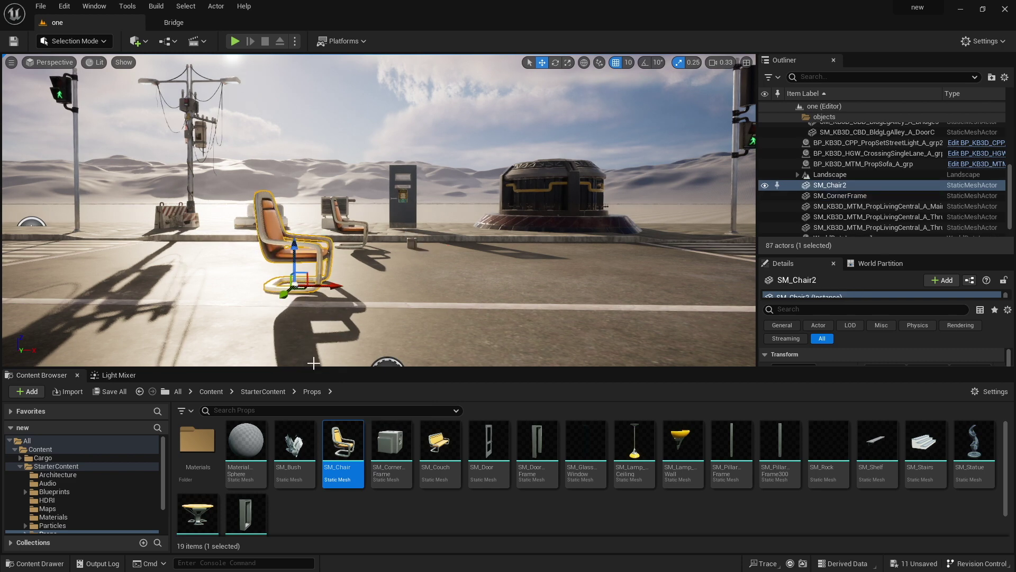
pyautogui.moveTo(343, 444); pyautogui.dragTo(403, 295)
pyautogui.moveTo(439, 442); pyautogui.dragTo(500, 286)
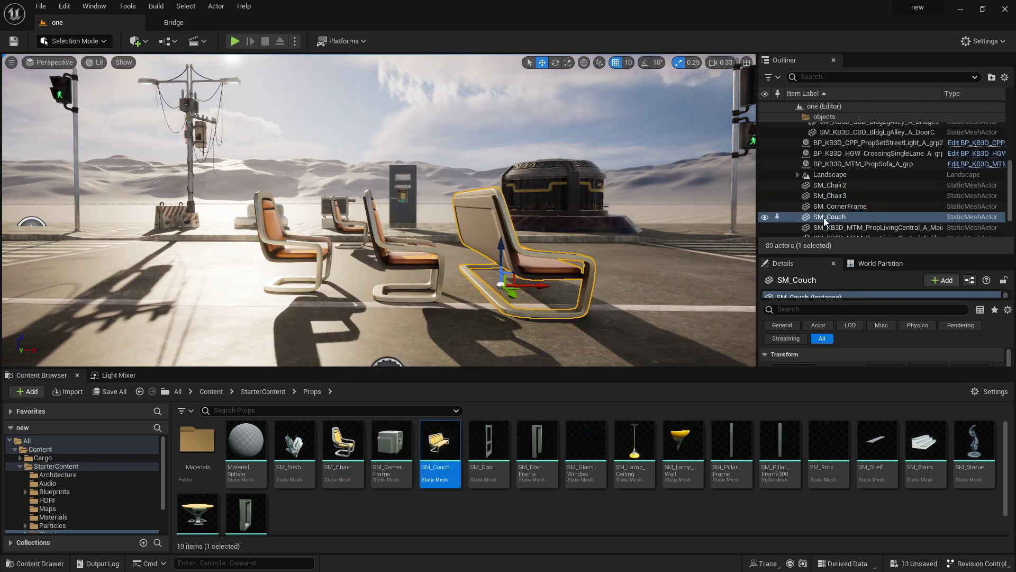
pyautogui.scroll(1, 830, 194)
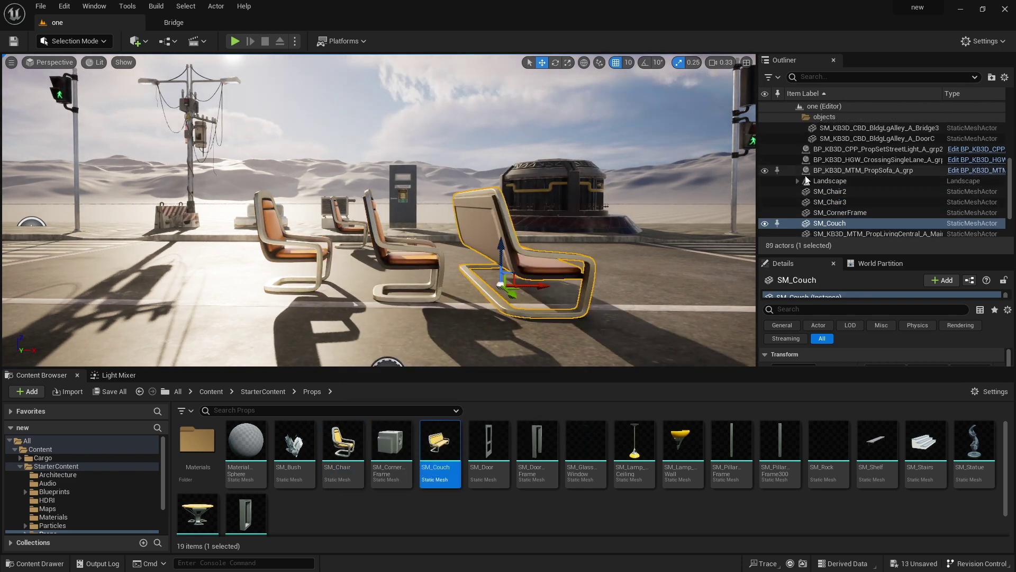
# Step: Go to the project's Content folder and create a new folder in it with the default name
pyautogui.moveTo(378, 210); pyautogui.dragTo(370, 286, button='right')
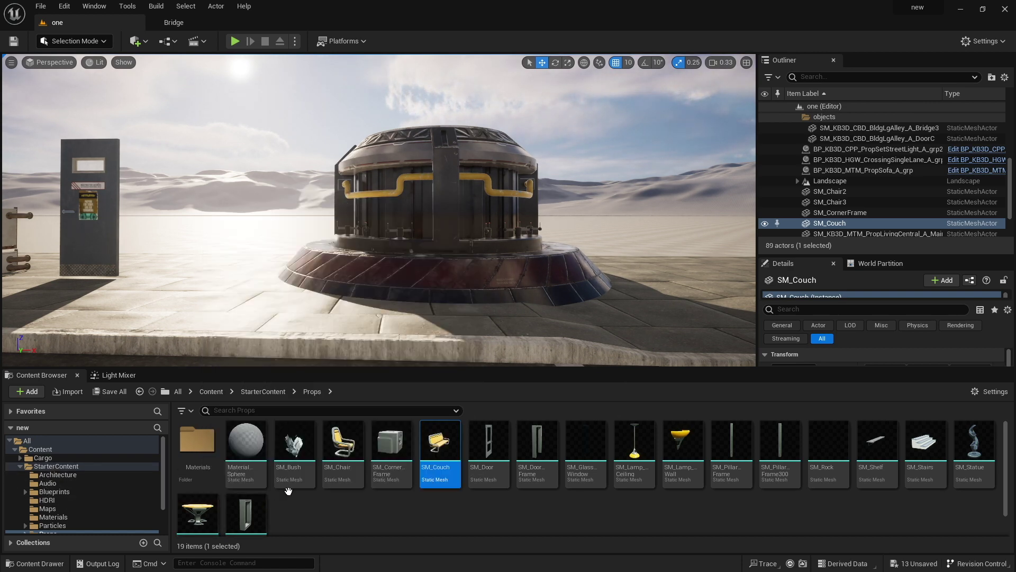
pyautogui.click(209, 392)
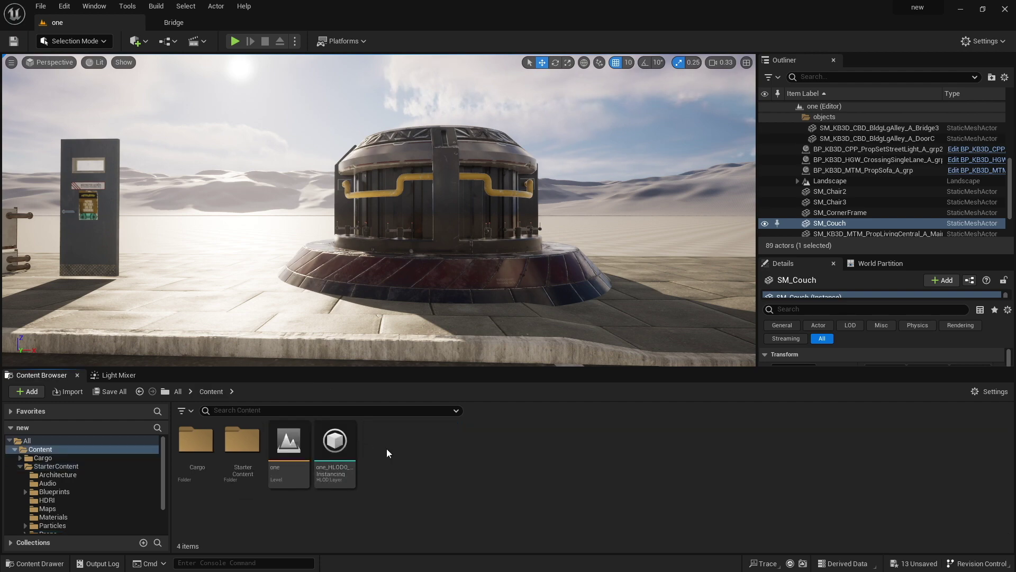
pyautogui.rightClick(387, 448)
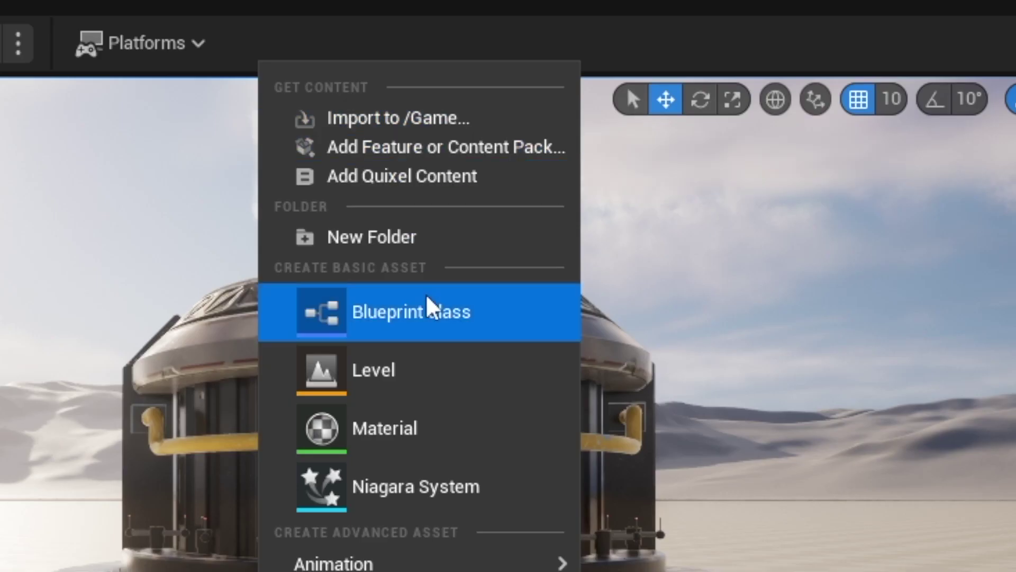
pyautogui.click(450, 115)
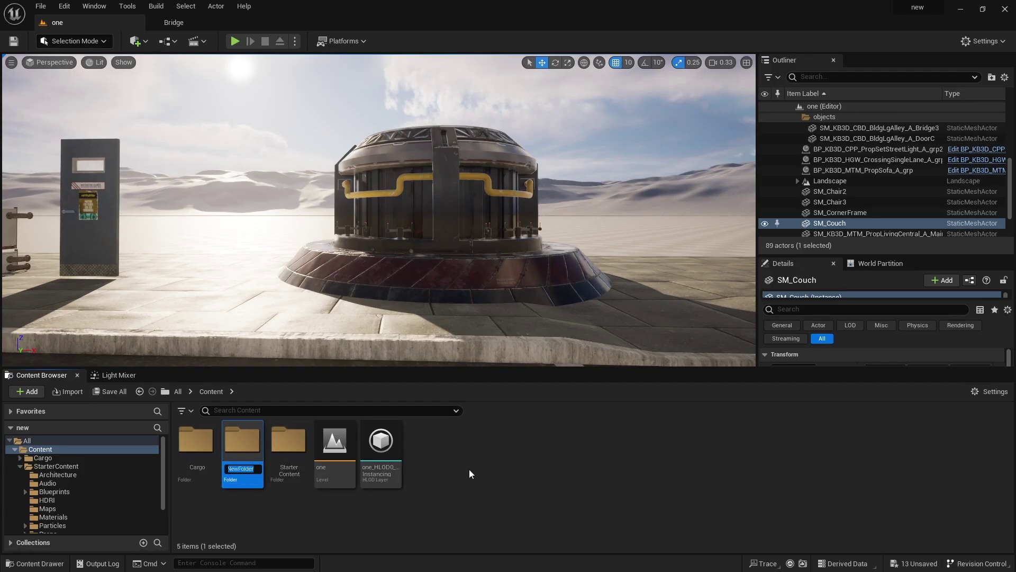
pyautogui.press('Return')
# Step: Rename the new folder in Content as models and open it
pyautogui.rightClick(455, 458)
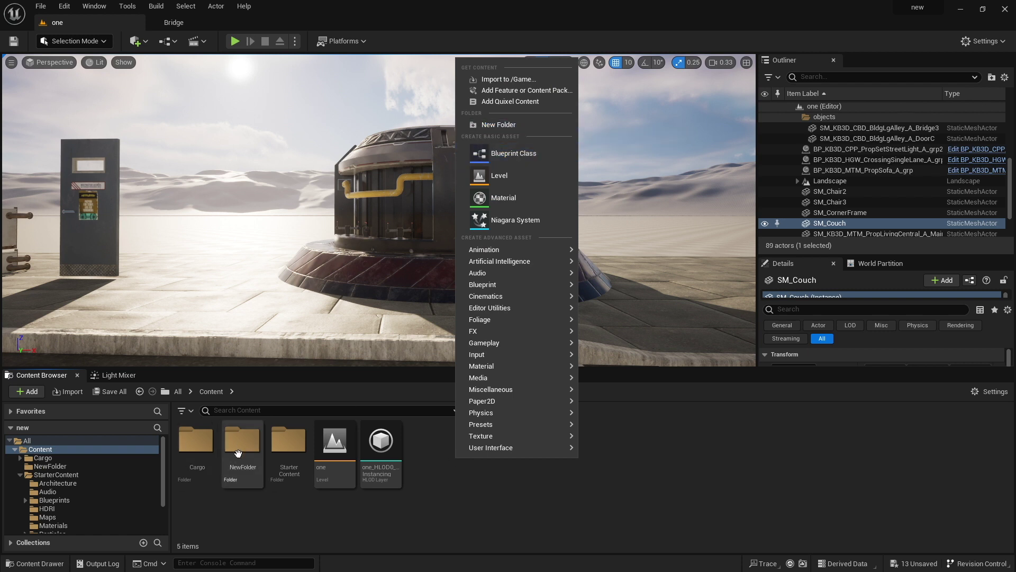
pyautogui.rightClick(243, 447)
pyautogui.click(288, 294)
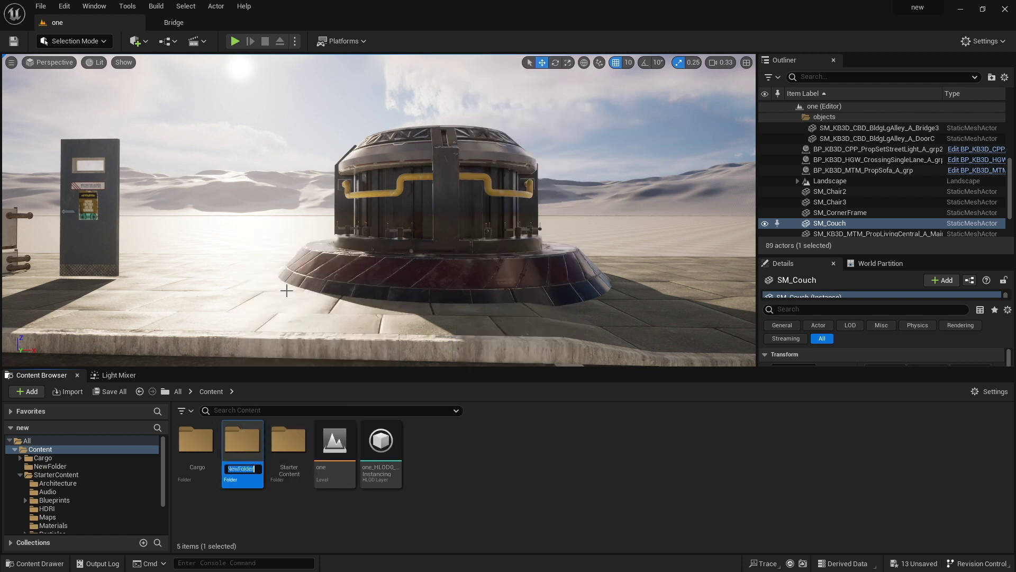
pyautogui.write('mo')
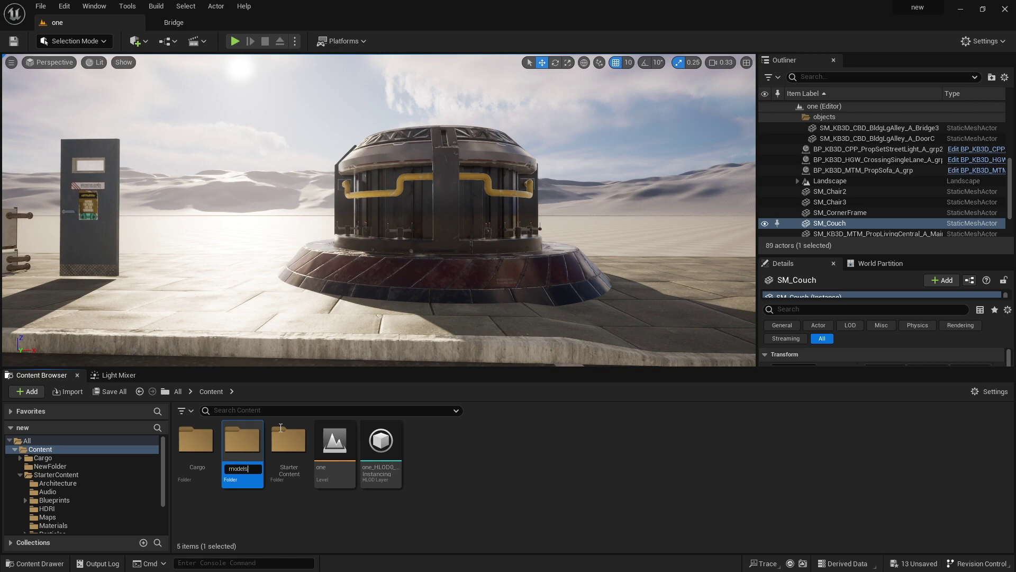
pyautogui.write('dels')
pyautogui.press('Return')
pyautogui.doubleClick(248, 450)
pyautogui.rightClick(307, 451)
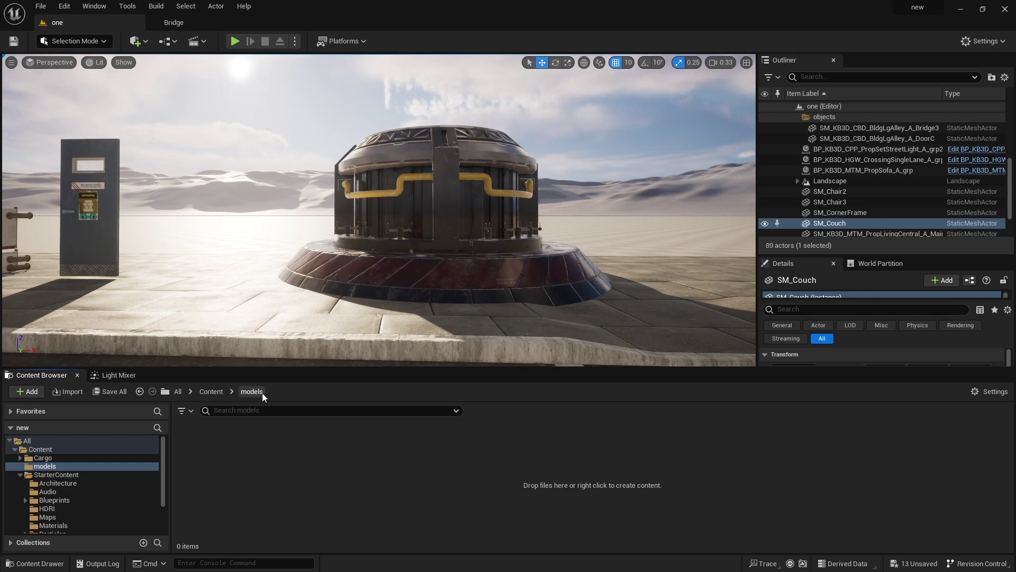
# Step: Open the saved level named one from the Content folder
pyautogui.moveTo(258, 243)
pyautogui.mouseDown(button='right')
pyautogui.moveTo(164, 259)
pyautogui.moveTo(119, 236)
pyautogui.moveTo(175, 272)
pyautogui.mouseUp(button='right')
pyautogui.press('w')
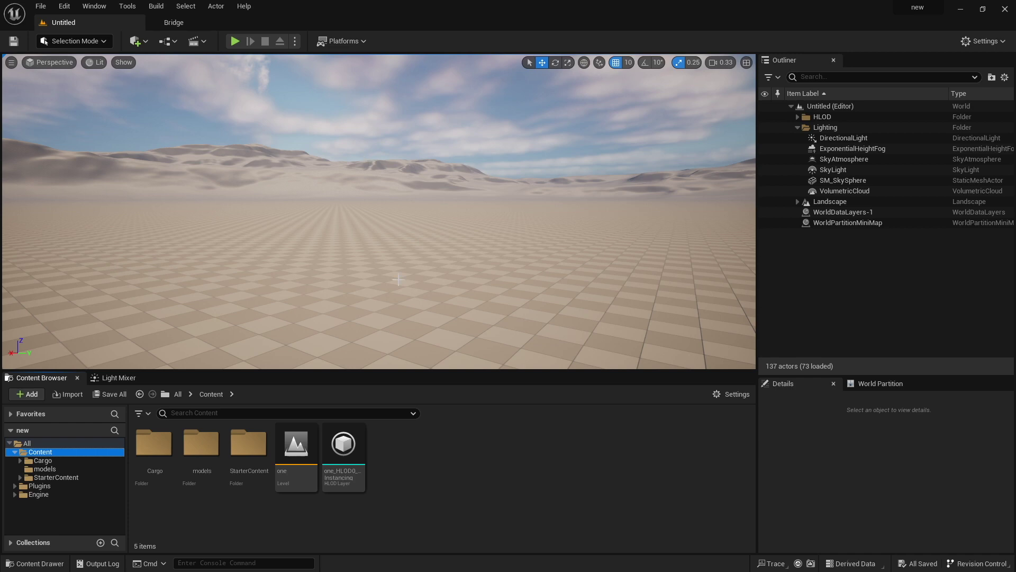
pyautogui.moveTo(259, 219); pyautogui.dragTo(26, 214, button='right')
pyautogui.moveTo(307, 251); pyautogui.dragTo(299, 251, button='right')
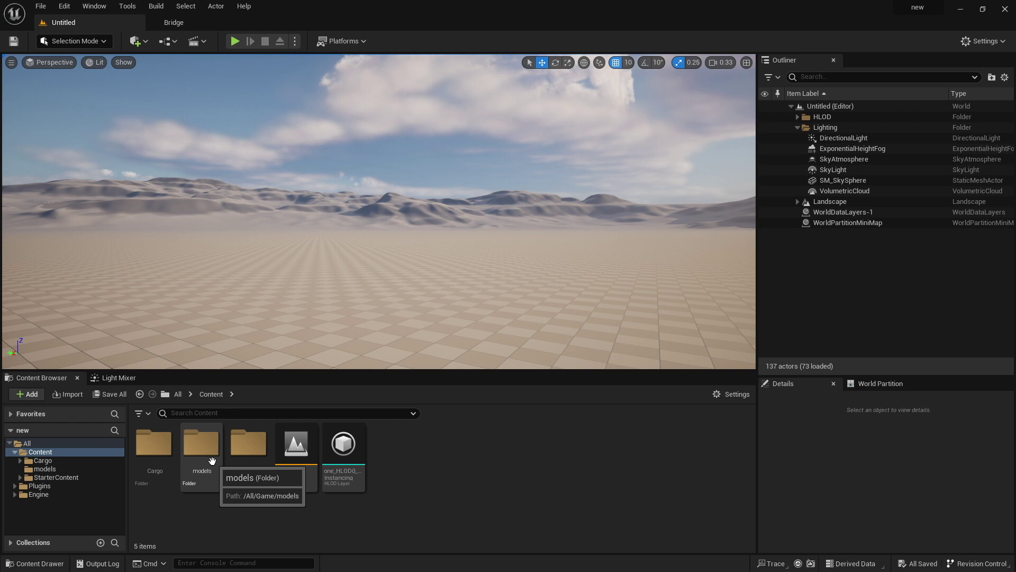
pyautogui.doubleClick(296, 455)
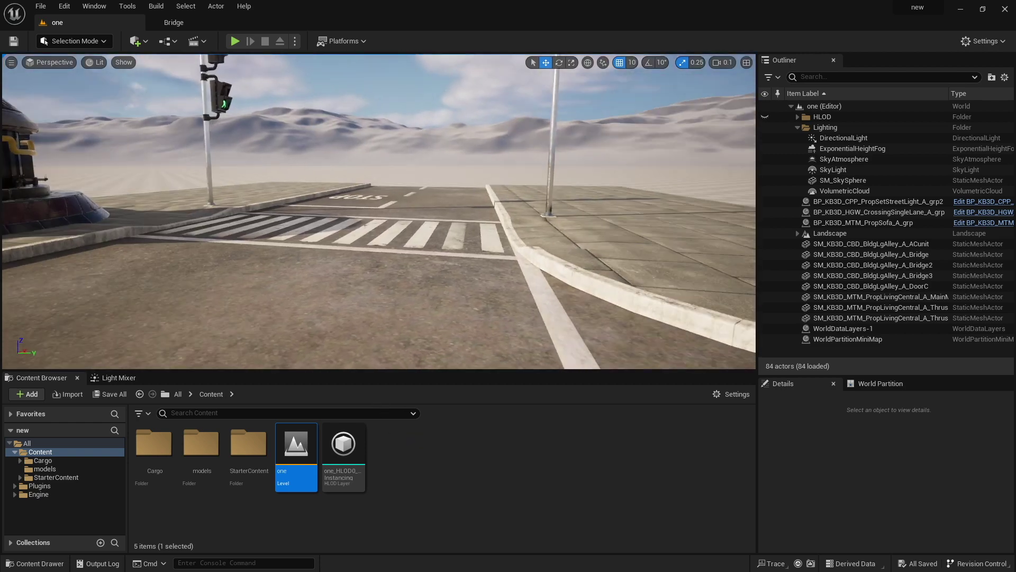
# Step: Rotate the directional light interactively through night and daylight, and leave the sun low above the horizon behind the street props
pyautogui.moveTo(379, 212); pyautogui.dragTo(427, 205, button='right')
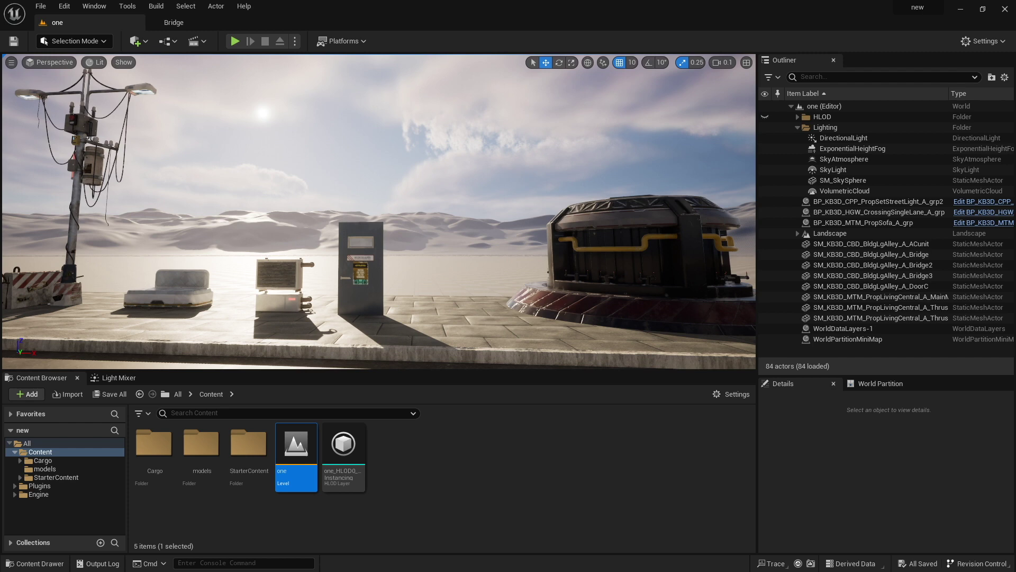
pyautogui.moveTo(304, 228); pyautogui.dragTo(305, 228, button='right')
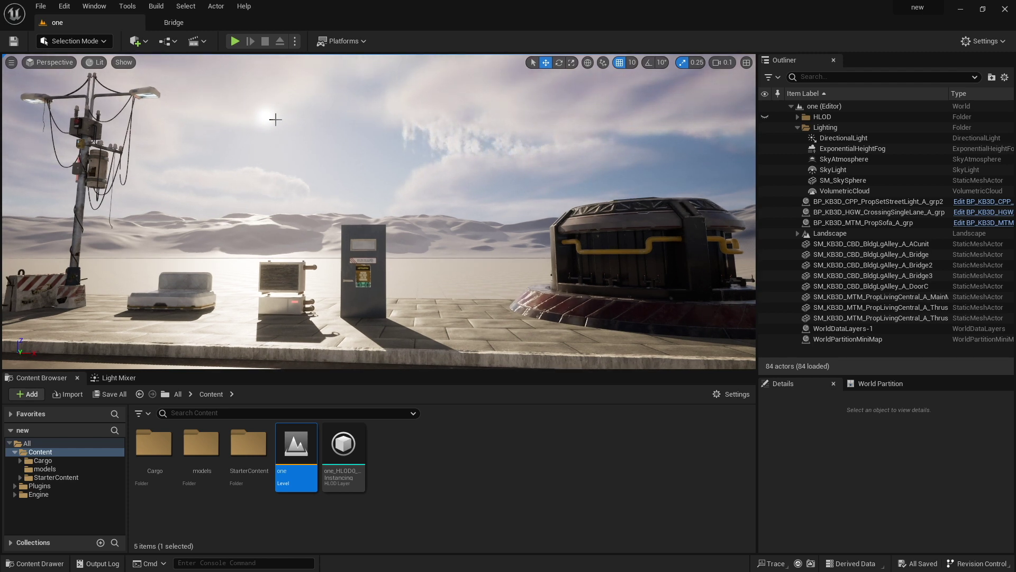
pyautogui.moveTo(276, 119); pyautogui.dragTo(278, 140, button='right')
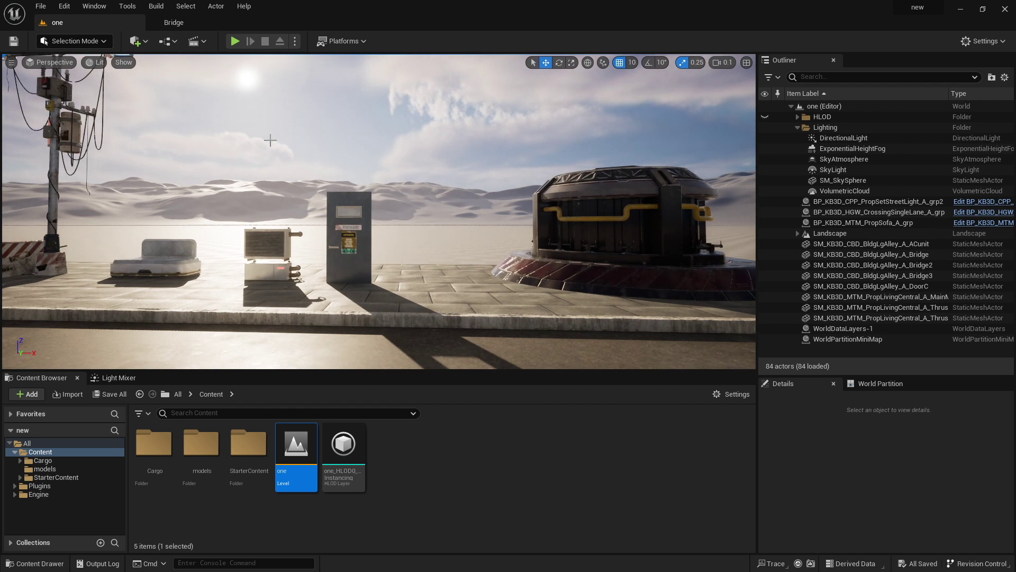
pyautogui.hotkey('ctrl', 'l')
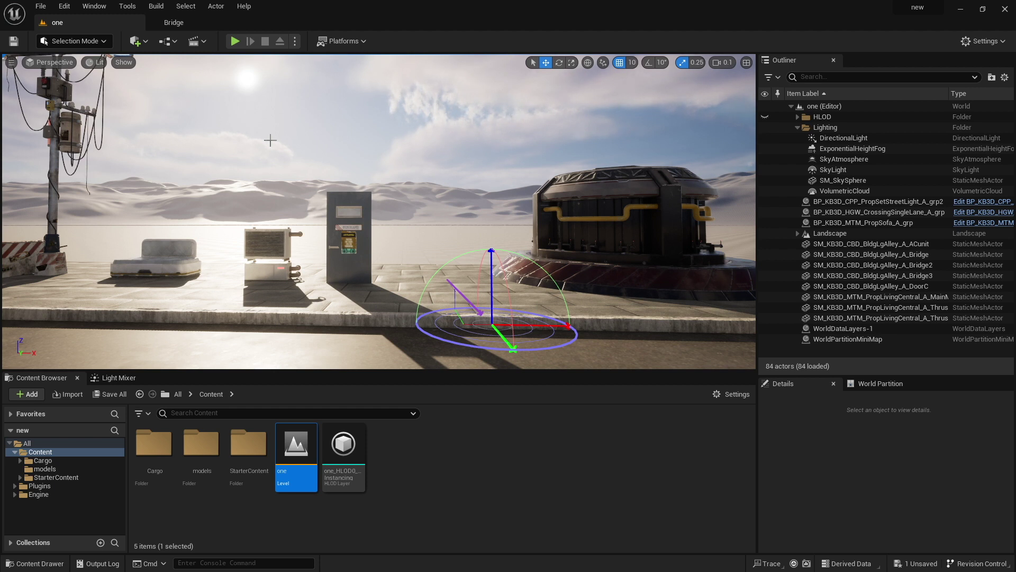
pyautogui.keyDown('ctrl'); pyautogui.moveTo(270, 141); pyautogui.dragTo(350, 170); pyautogui.keyUp('ctrl')
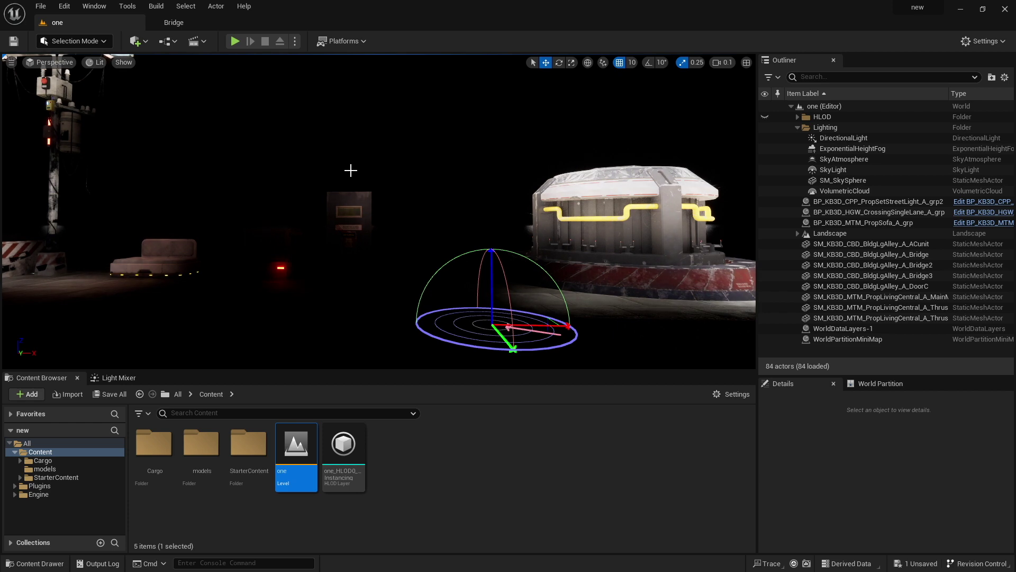
pyautogui.keyDown('ctrl'); pyautogui.moveTo(351, 170); pyautogui.dragTo(337, 153); pyautogui.keyUp('ctrl')
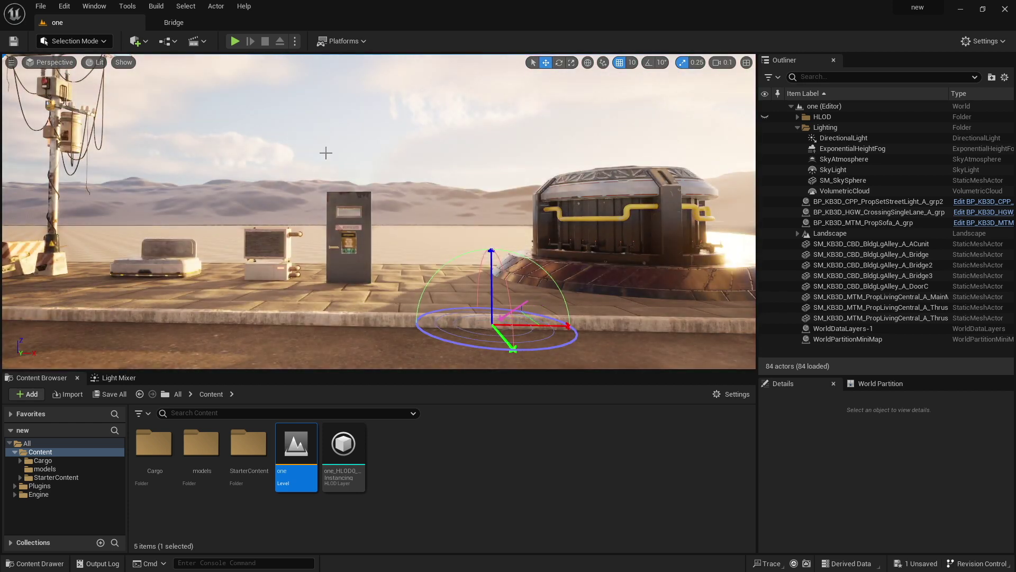
pyautogui.hotkey('ctrl', 'l')
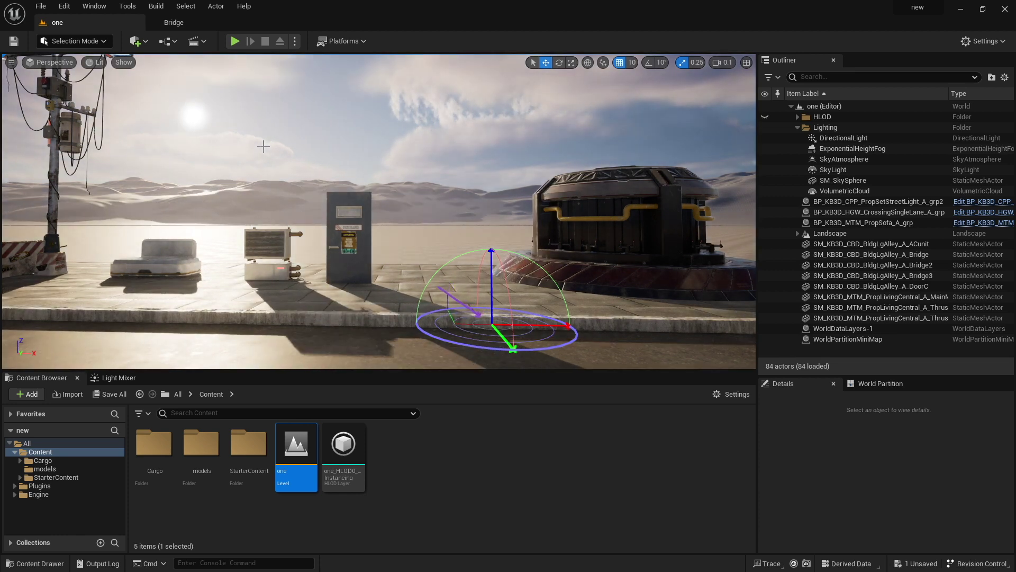
pyautogui.hotkey('ctrl', 'l')
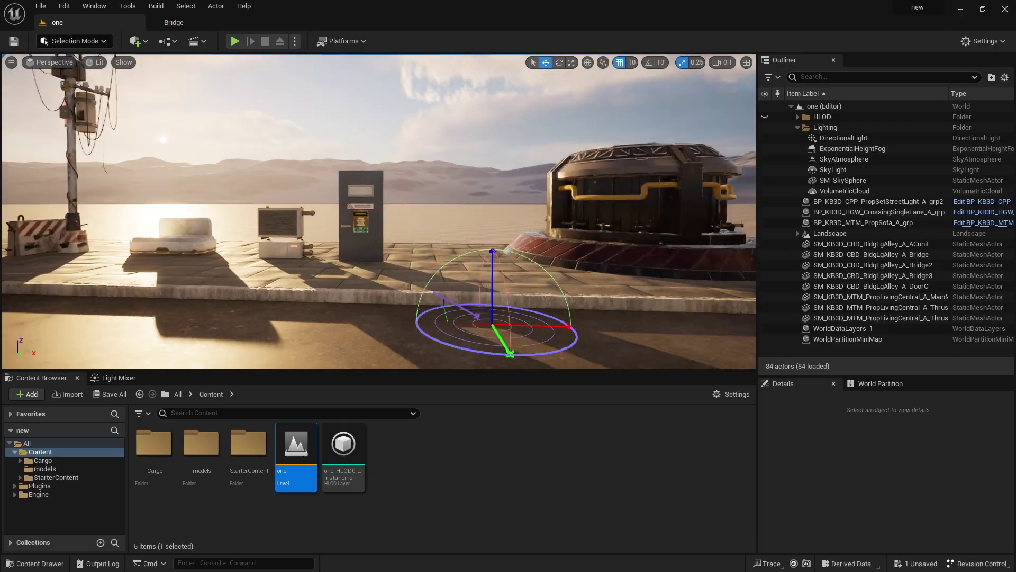
pyautogui.moveTo(379, 212); pyautogui.dragTo(72, 220, button='right')
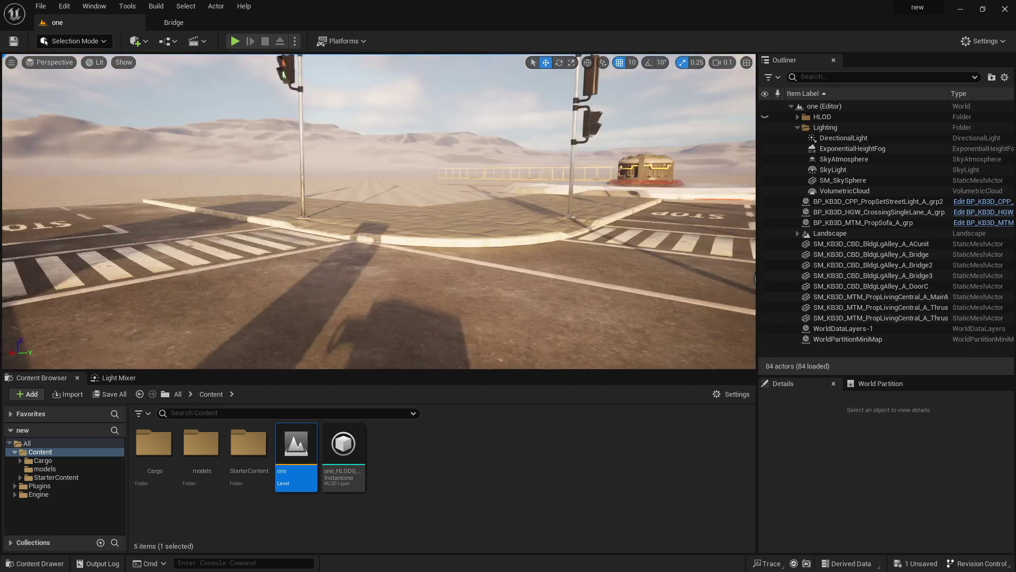